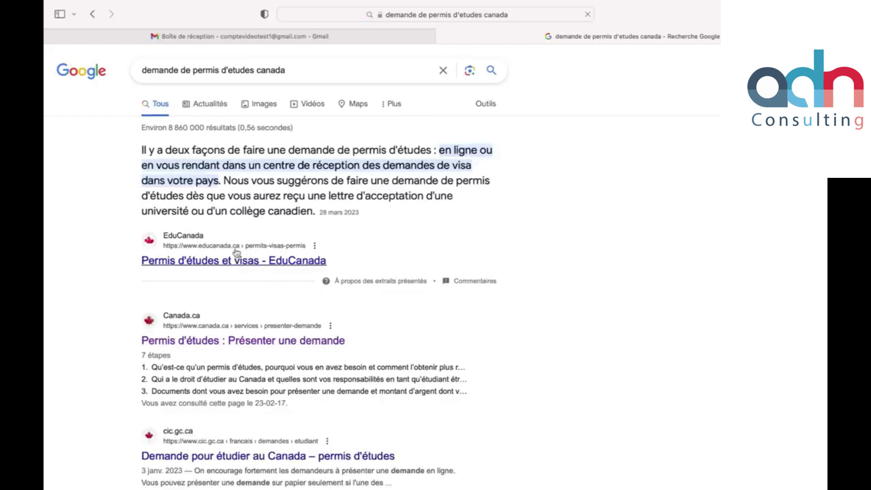
Step: Open the Canada.ca result 'Permis d'études : Présenter une demande' from the Google results
{"action": "scroll", "coordinate": [244, 294], "scroll_direction": "down", "scroll_amount": 3}
{"action": "scroll", "coordinate": [244, 297], "scroll_direction": "down", "scroll_amount": 3}
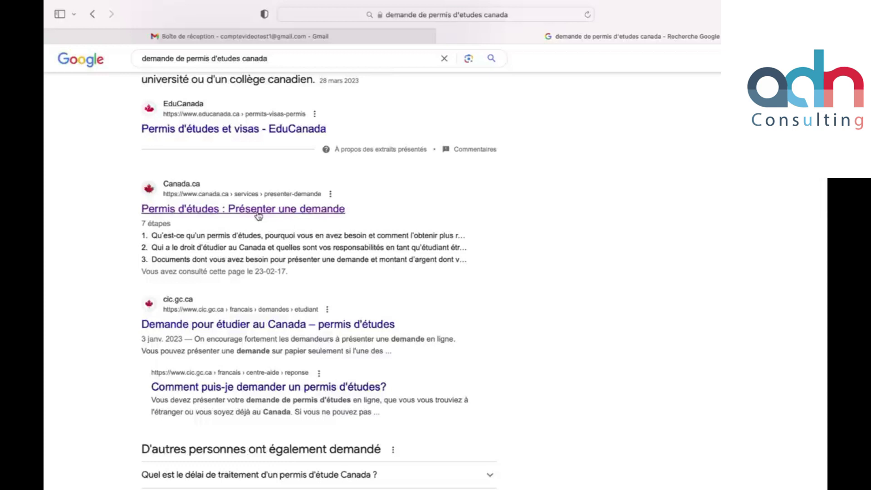
{"action": "left_click", "coordinate": [258, 211]}
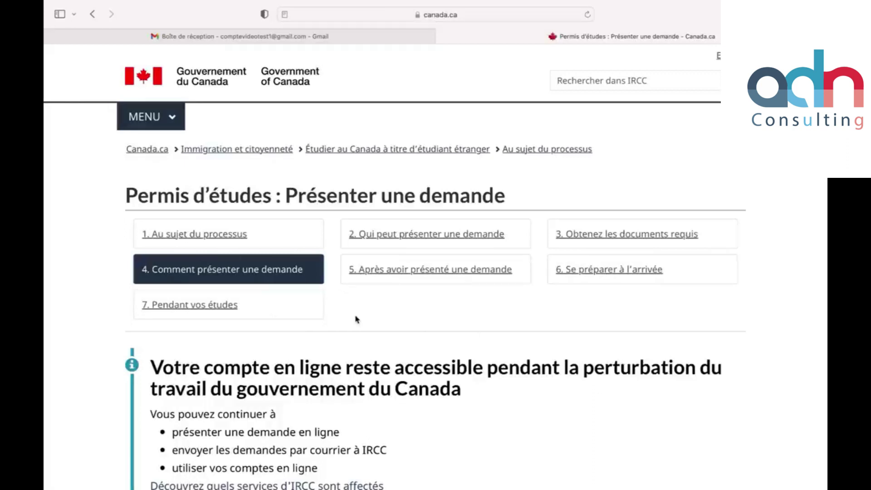
Step: Scroll down the study permit page to the 'Obtenez des instructions précises' questionnaire
{"action": "scroll", "coordinate": [356, 320], "scroll_direction": "down", "scroll_amount": 15}
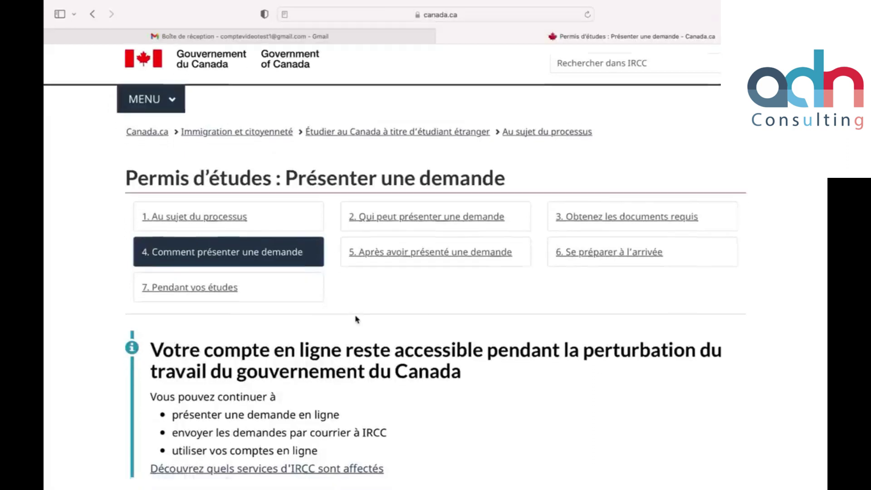
{"action": "scroll", "coordinate": [356, 319], "scroll_direction": "down", "scroll_amount": 3}
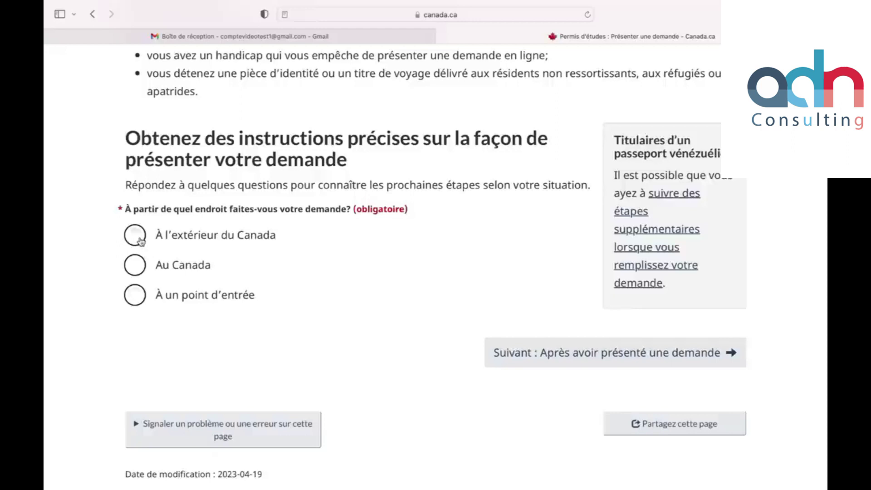
Step: Answer 'À l'extérieur du Canada' and 'En ligne', then scroll through the steps to Étape 5
{"action": "left_click", "coordinate": [141, 242]}
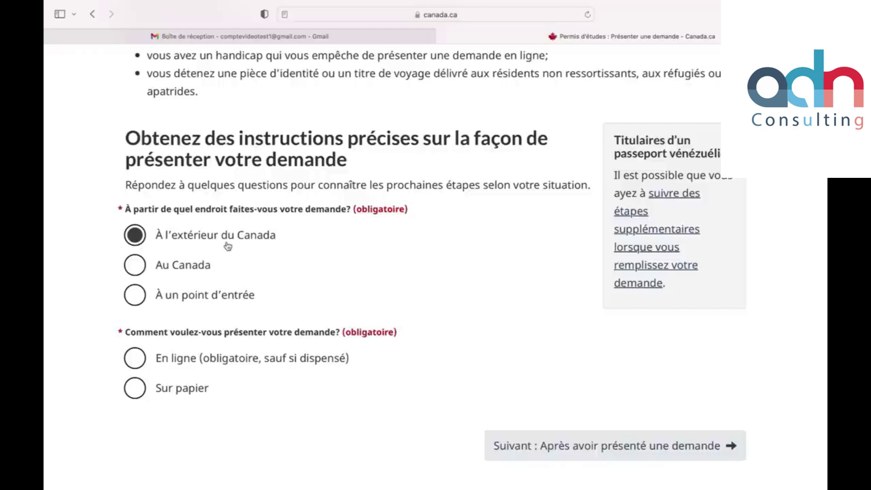
{"action": "scroll", "coordinate": [266, 363], "scroll_direction": "down", "scroll_amount": 3}
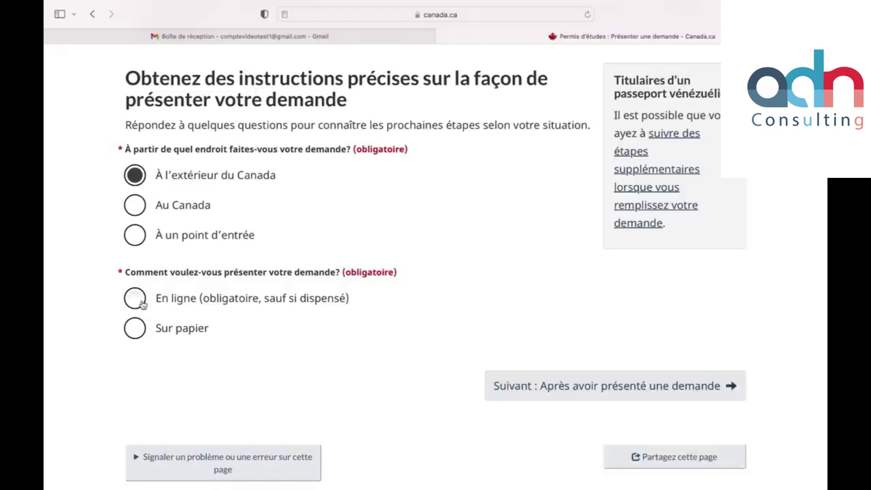
{"action": "left_click", "coordinate": [143, 305]}
{"action": "scroll", "coordinate": [217, 336], "scroll_direction": "down", "scroll_amount": 4}
{"action": "scroll", "coordinate": [217, 335], "scroll_direction": "down", "scroll_amount": 4}
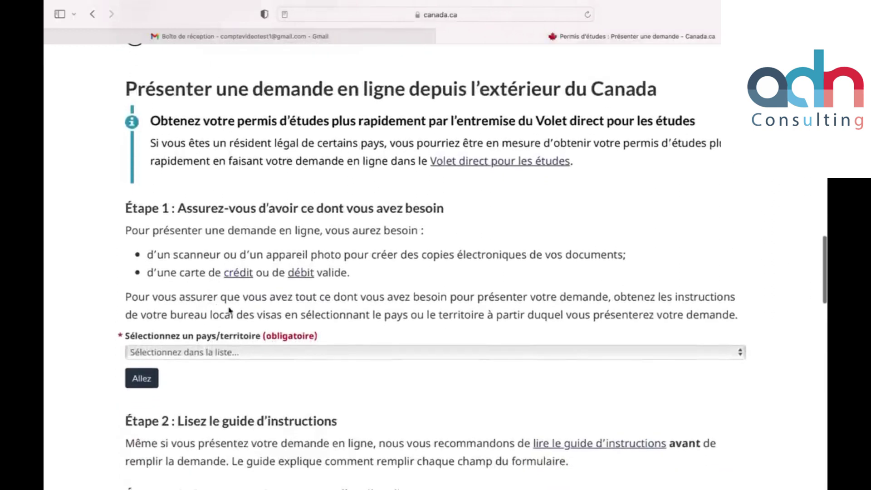
{"action": "scroll", "coordinate": [229, 310], "scroll_direction": "down", "scroll_amount": 5}
{"action": "scroll", "coordinate": [228, 327], "scroll_direction": "down", "scroll_amount": 15}
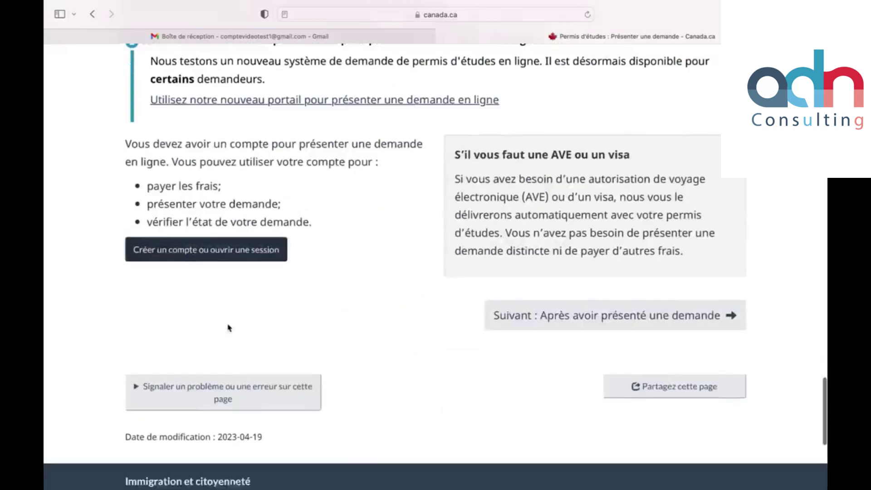
{"action": "scroll", "coordinate": [226, 317], "scroll_direction": "up", "scroll_amount": 1}
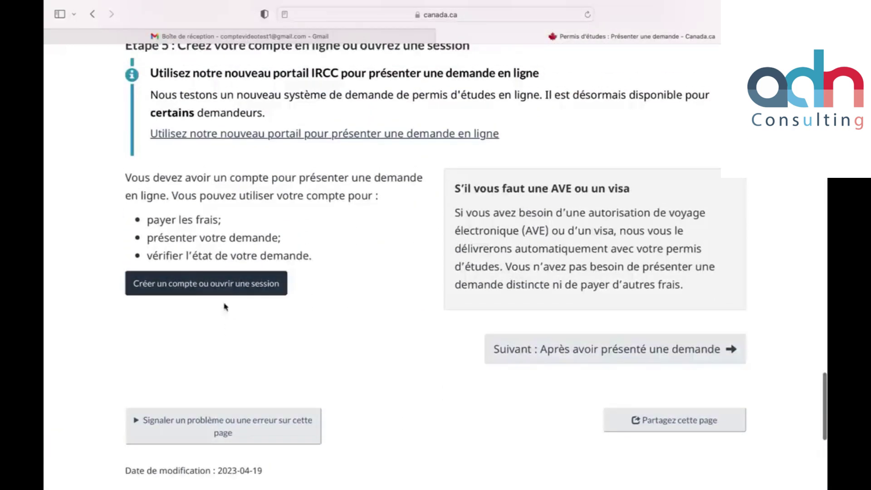
Step: Go to the IRCC secure account sign-in page via 'Créer un compte ou ouvrir une session'
{"action": "left_click", "coordinate": [198, 295]}
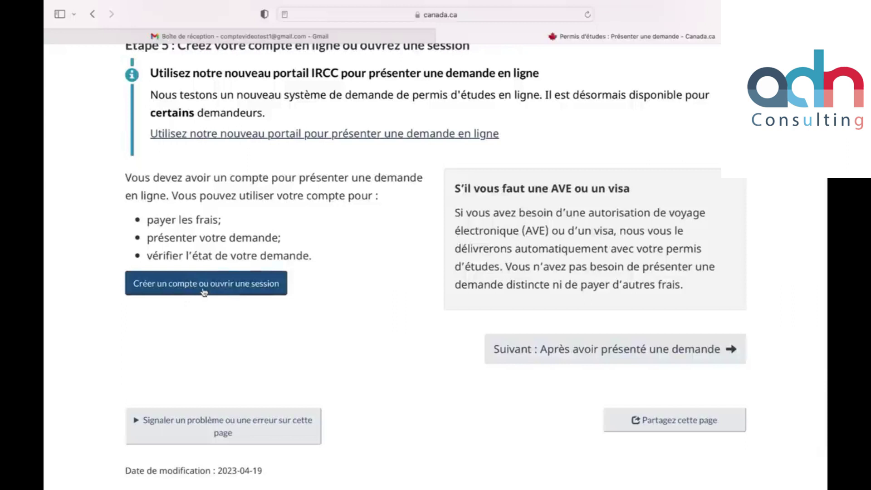
{"action": "left_click", "coordinate": [203, 292]}
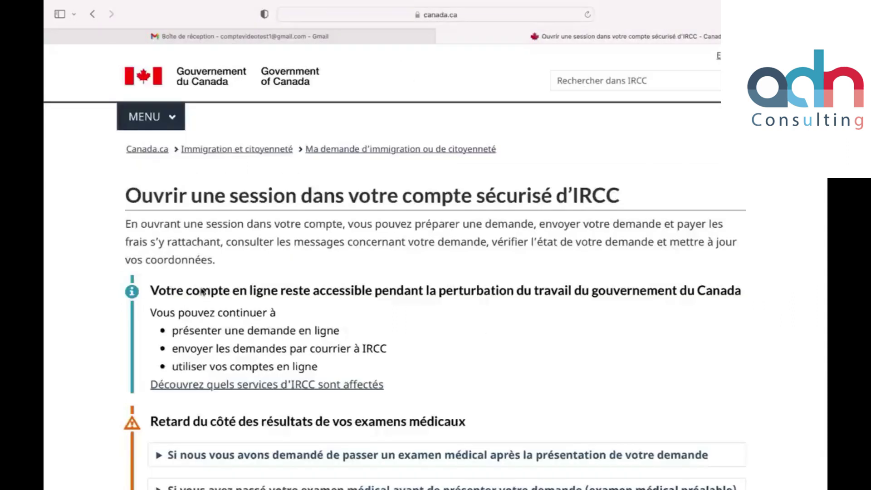
{"action": "scroll", "coordinate": [286, 316], "scroll_direction": "down", "scroll_amount": 6}
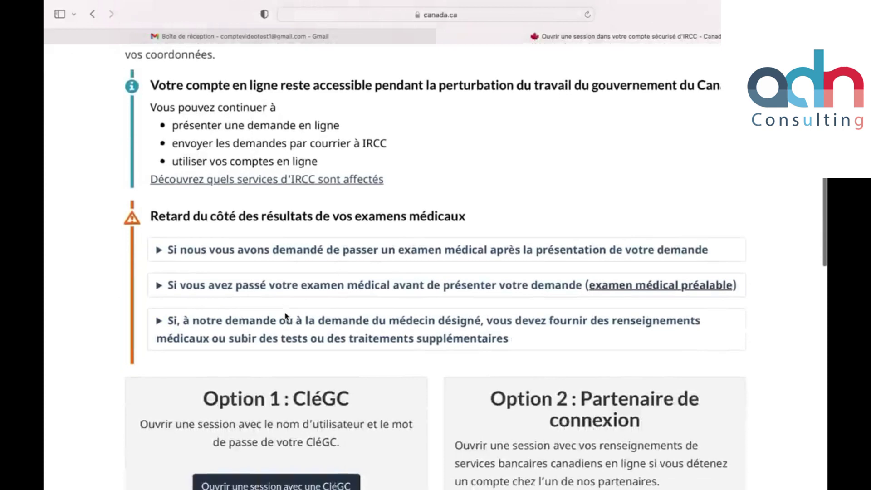
{"action": "scroll", "coordinate": [286, 317], "scroll_direction": "down", "scroll_amount": 2}
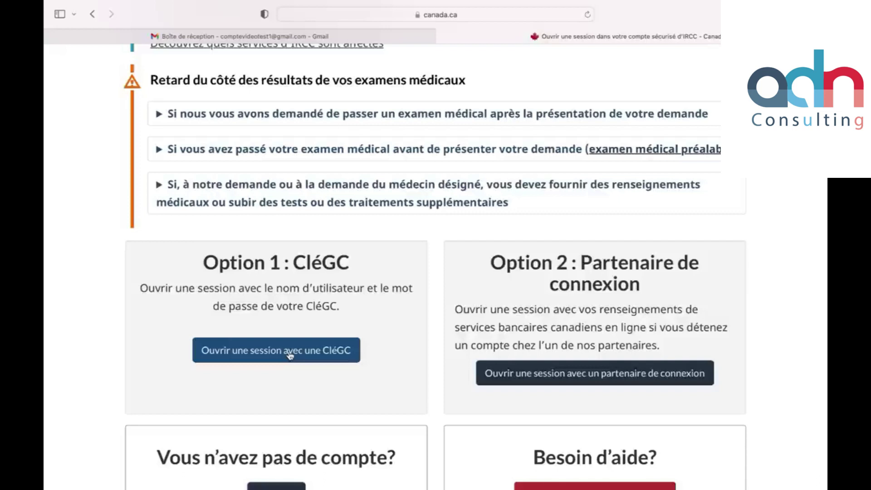
{"action": "scroll", "coordinate": [354, 335], "scroll_direction": "down", "scroll_amount": 2}
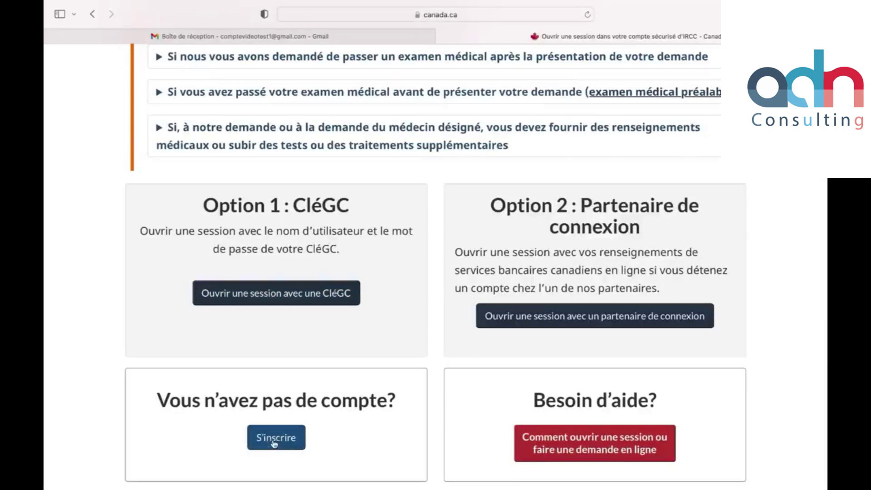
Step: Open the 'S'inscrire' registration page and scroll to the nine CléGC sign-up steps
{"action": "left_click", "coordinate": [290, 434]}
{"action": "left_click", "coordinate": [289, 437]}
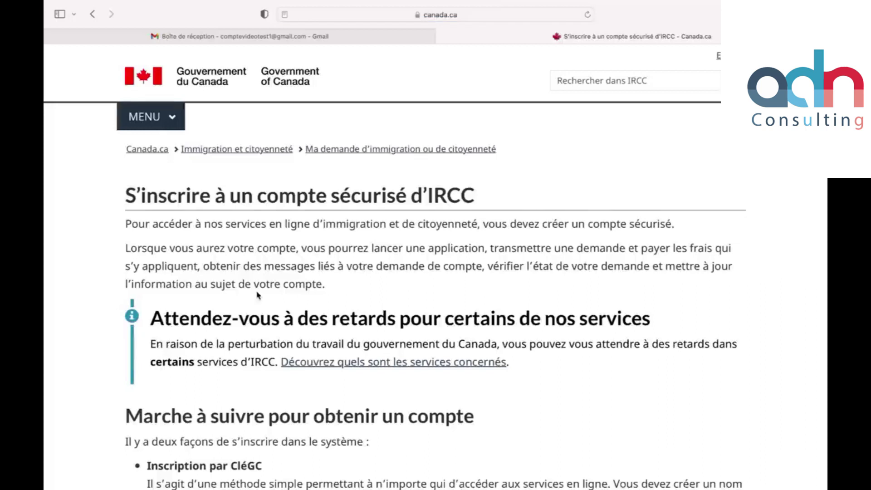
{"action": "scroll", "coordinate": [258, 294], "scroll_direction": "down", "scroll_amount": 5}
{"action": "scroll", "coordinate": [257, 295], "scroll_direction": "down", "scroll_amount": 8}
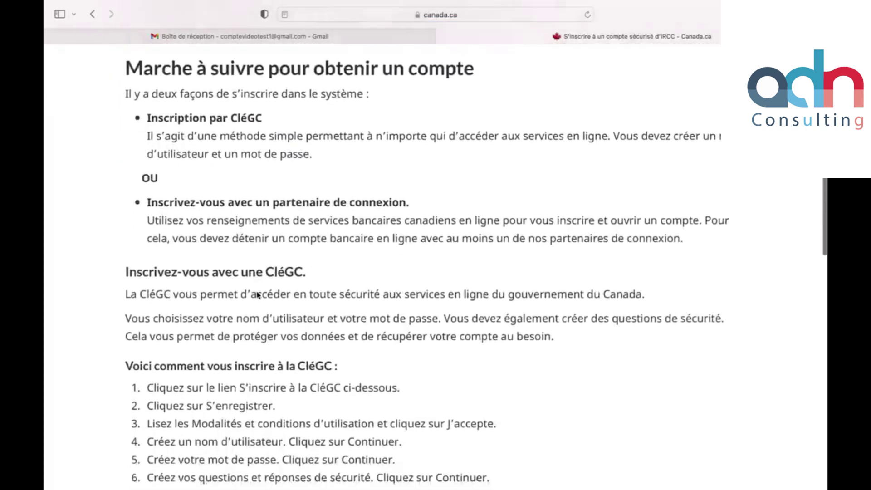
{"action": "scroll", "coordinate": [257, 295], "scroll_direction": "down", "scroll_amount": 1}
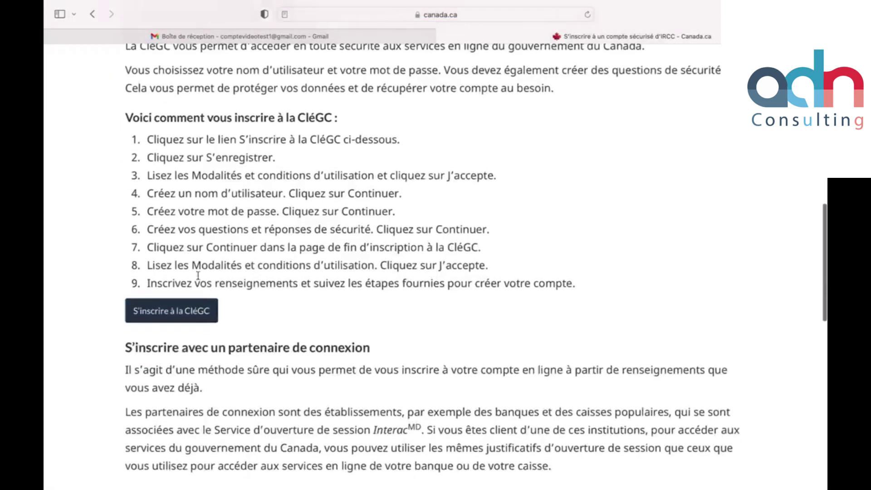
Step: Start a new GCKey registration and accept the terms and conditions
{"action": "left_click", "coordinate": [177, 313]}
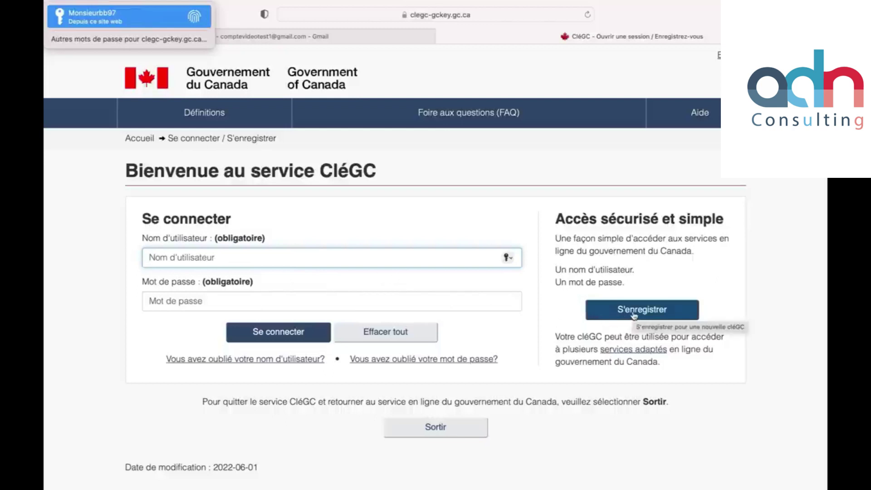
{"action": "left_click", "coordinate": [634, 313]}
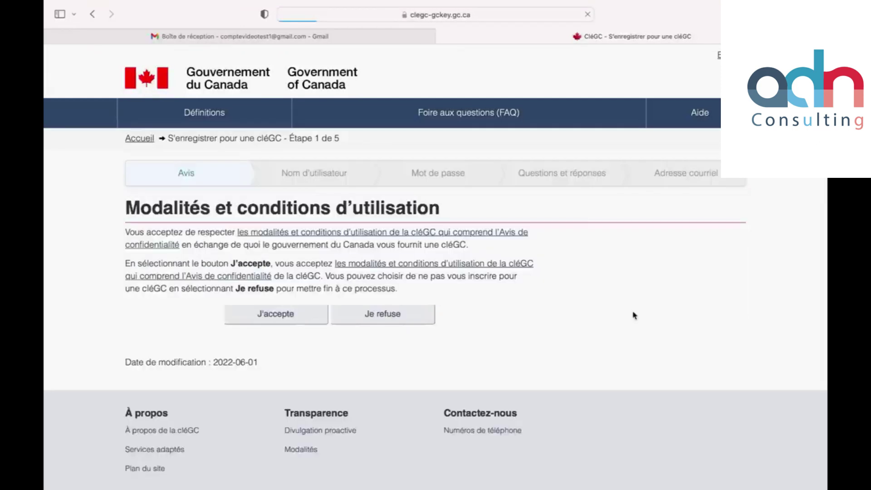
{"action": "left_click", "coordinate": [252, 320]}
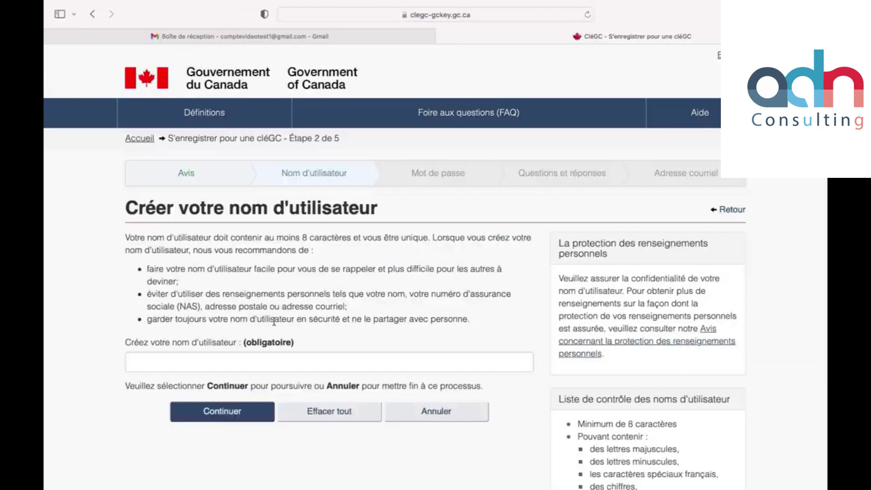
Step: Enter a new GCKey username and continue to the password step
{"action": "left_click", "coordinate": [250, 362]}
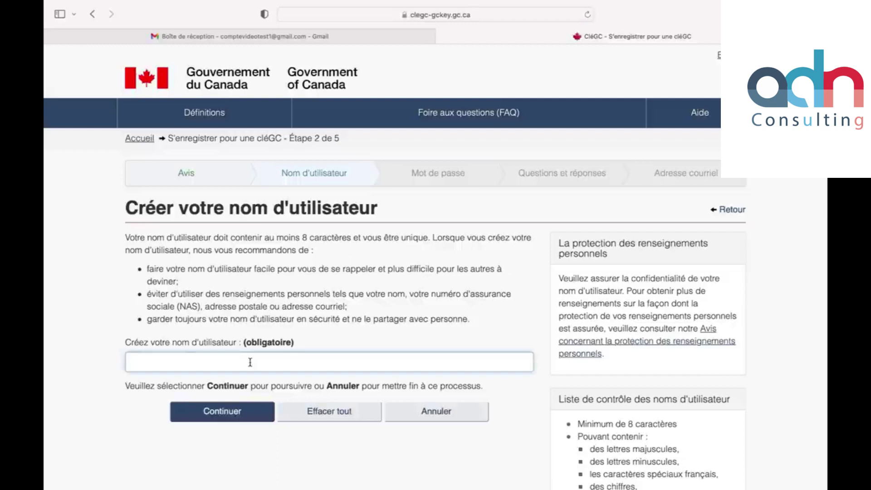
{"action": "type", "text": "comptevideotest1"}
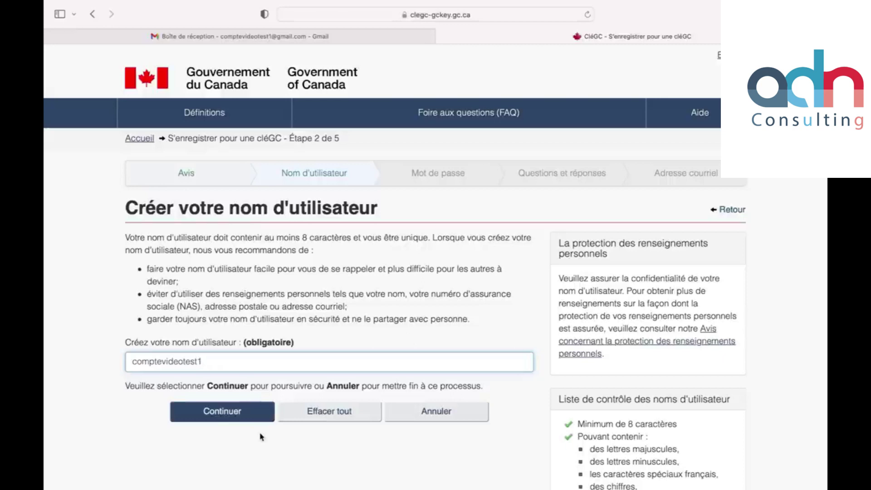
{"action": "scroll", "coordinate": [243, 408], "scroll_direction": "down", "scroll_amount": 2}
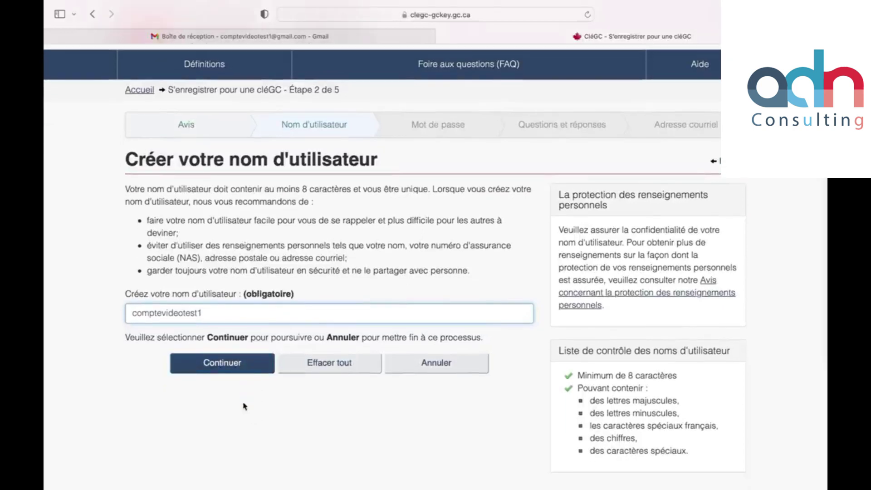
{"action": "scroll", "coordinate": [244, 406], "scroll_direction": "down", "scroll_amount": 1}
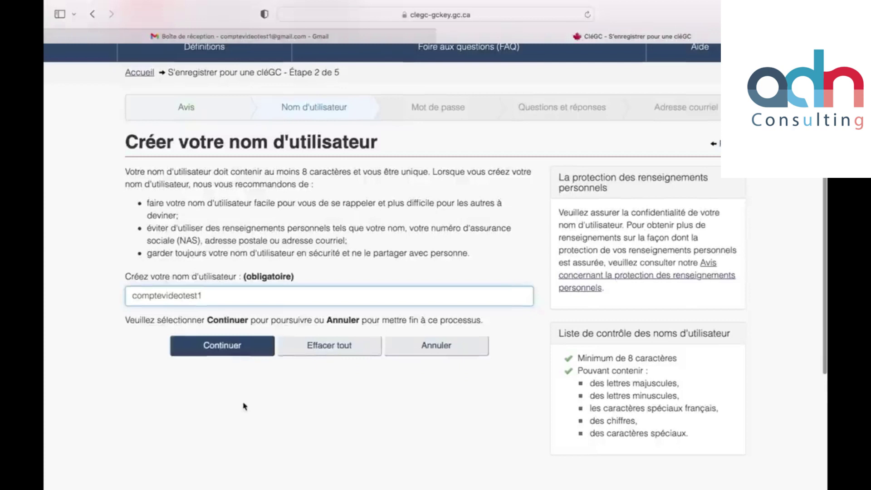
{"action": "left_click", "coordinate": [223, 364]}
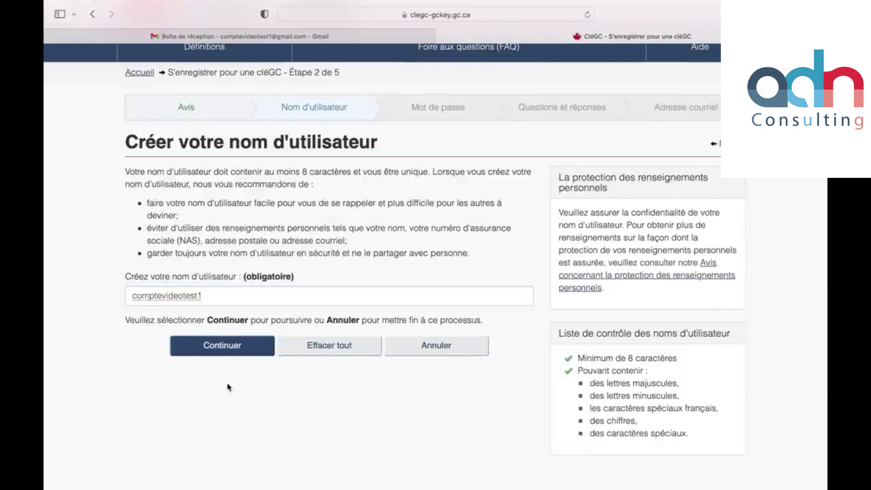
{"action": "left_click", "coordinate": [229, 359]}
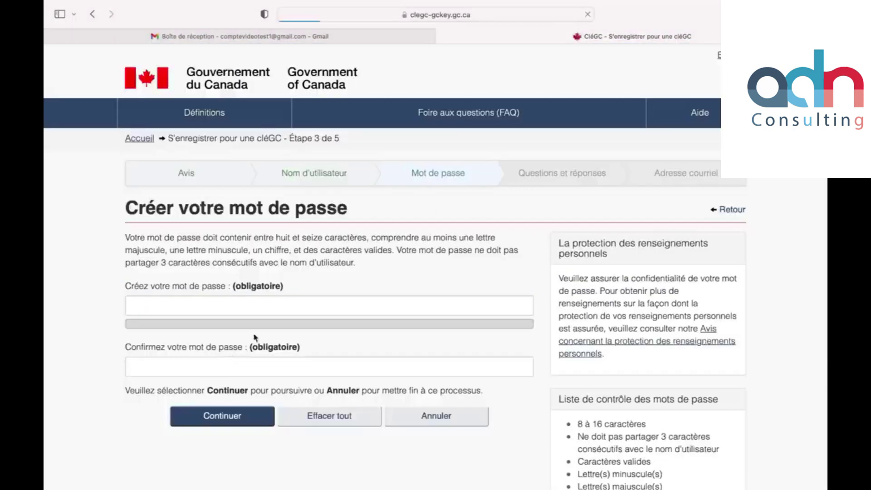
Step: Decline Safari's suggested password, enter and confirm your own password, and continue
{"action": "left_click", "coordinate": [162, 305]}
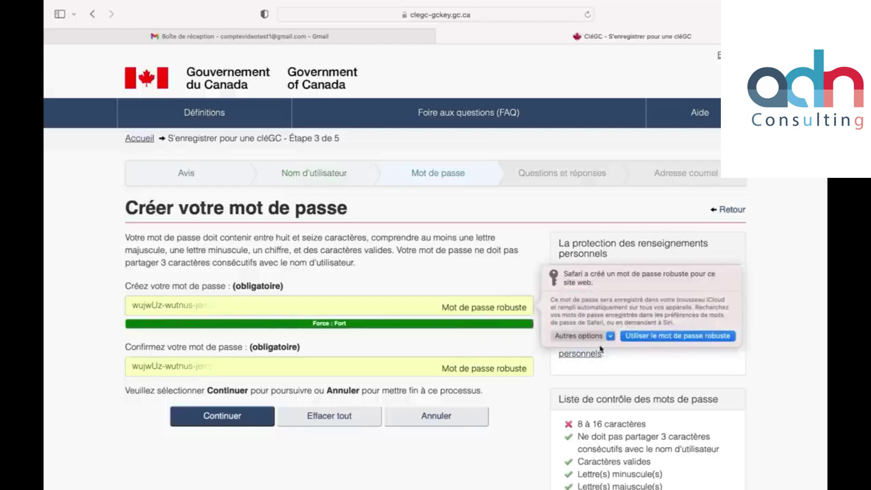
{"action": "left_click", "coordinate": [610, 336]}
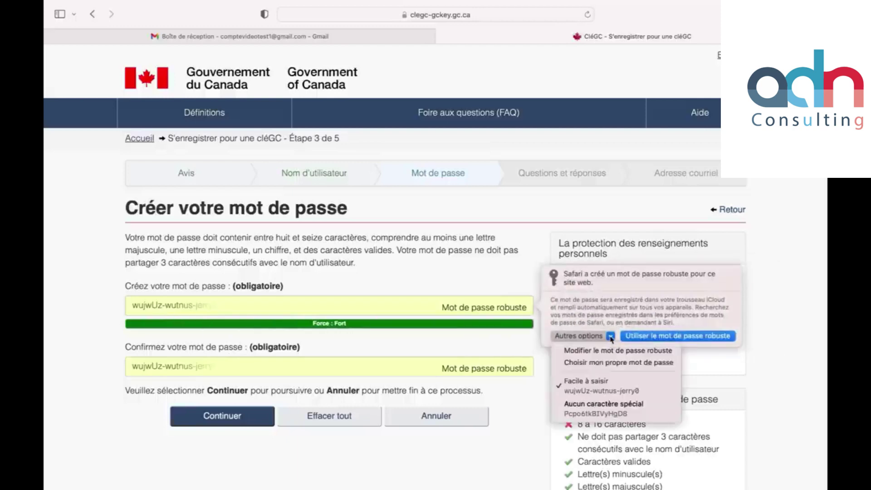
{"action": "left_click", "coordinate": [592, 362]}
{"action": "type", "text": "••••••••••••"}
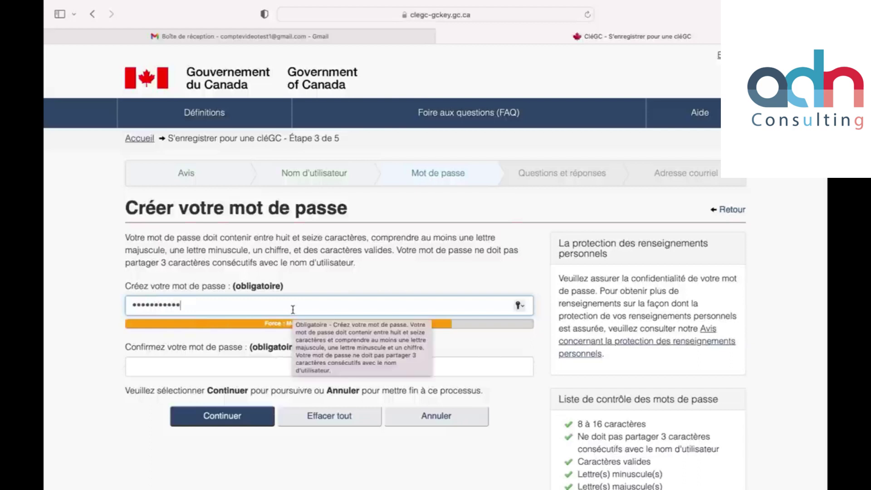
{"action": "type", "text": "•"}
{"action": "left_click", "coordinate": [286, 362]}
{"action": "type", "text": "•••"}
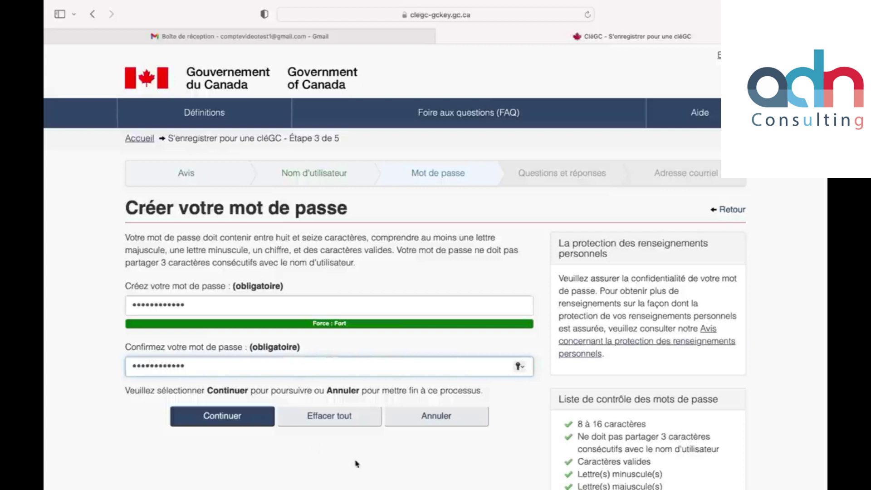
{"action": "scroll", "coordinate": [580, 383], "scroll_direction": "down", "scroll_amount": 2}
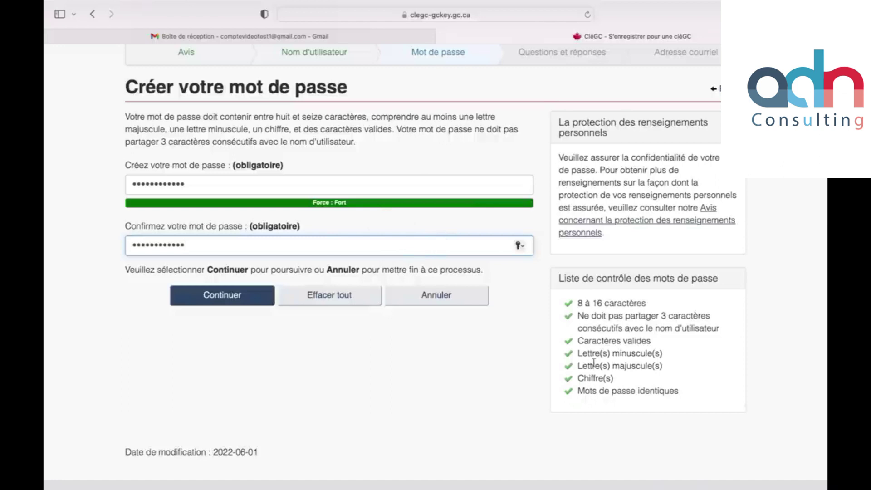
{"action": "left_click", "coordinate": [241, 306]}
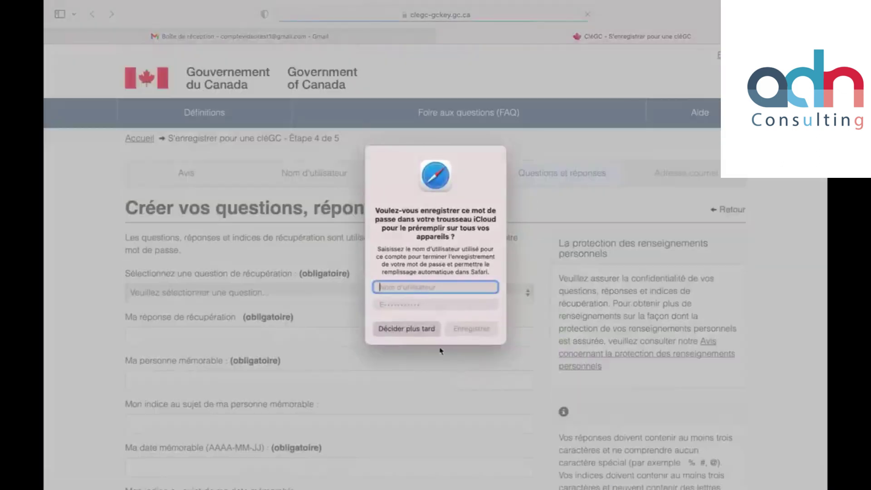
Step: Skip saving the password, choose the first-pet recovery question and enter its answer
{"action": "left_click", "coordinate": [424, 333]}
{"action": "scroll", "coordinate": [175, 313], "scroll_direction": "down", "scroll_amount": 3}
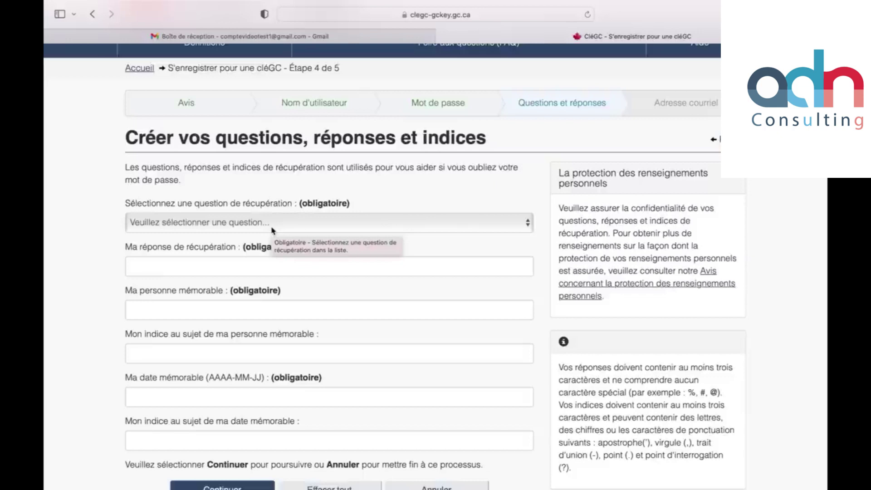
{"action": "scroll", "coordinate": [272, 230], "scroll_direction": "down", "scroll_amount": 1}
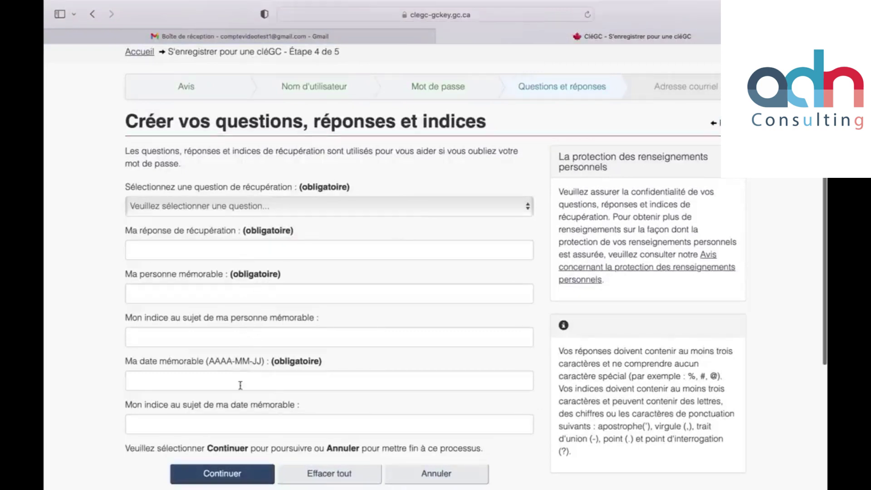
{"action": "left_click", "coordinate": [244, 207]}
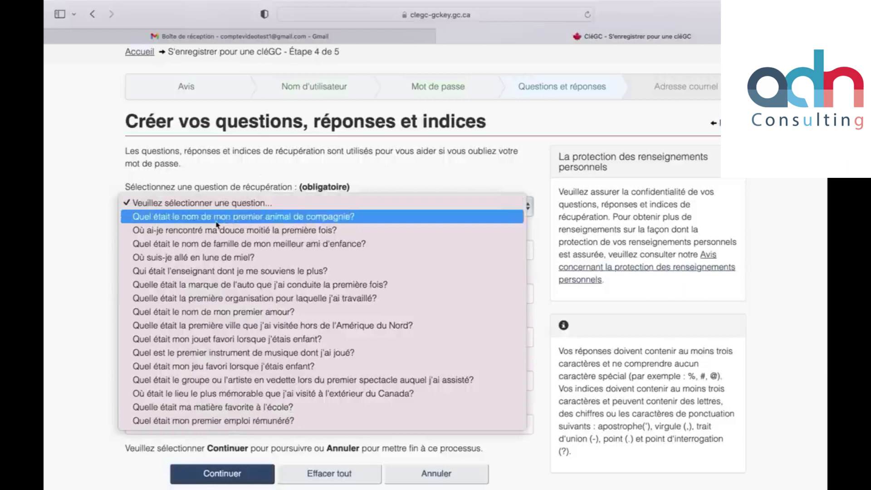
{"action": "left_click", "coordinate": [287, 218]}
{"action": "left_click", "coordinate": [238, 245]}
Step: Fill in the memorable person and its hint
{"action": "left_click", "coordinate": [198, 300]}
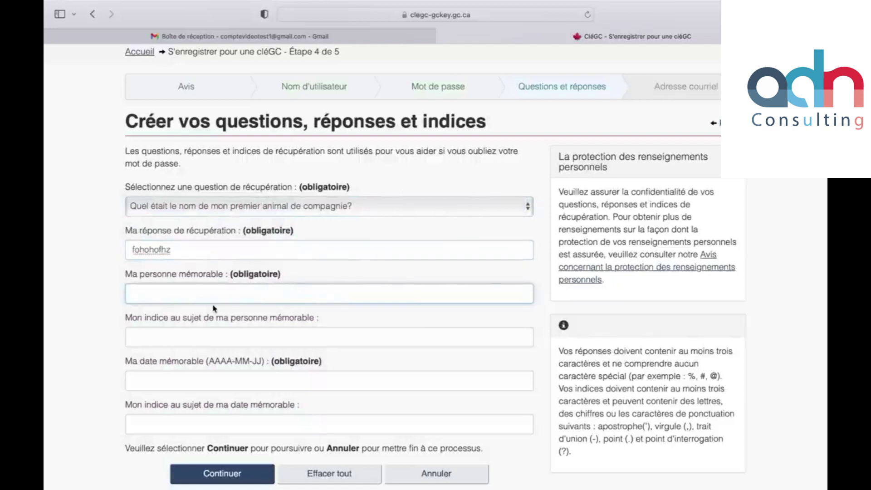
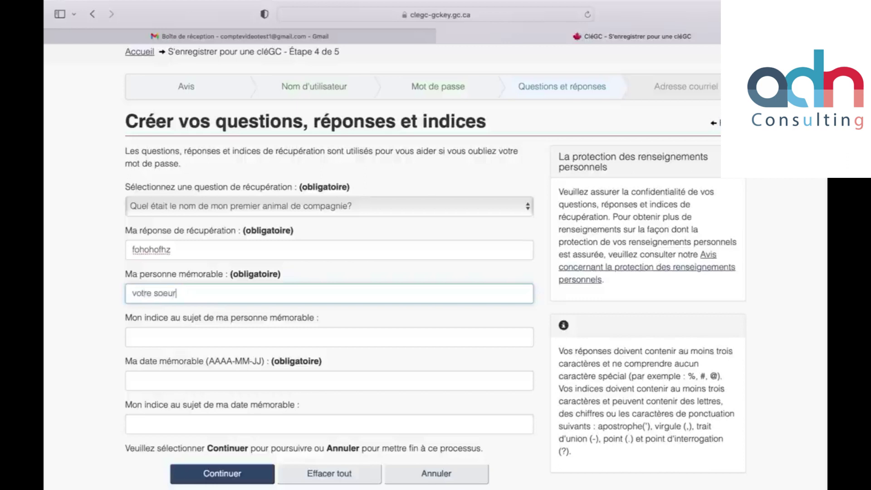
{"action": "left_click", "coordinate": [217, 331]}
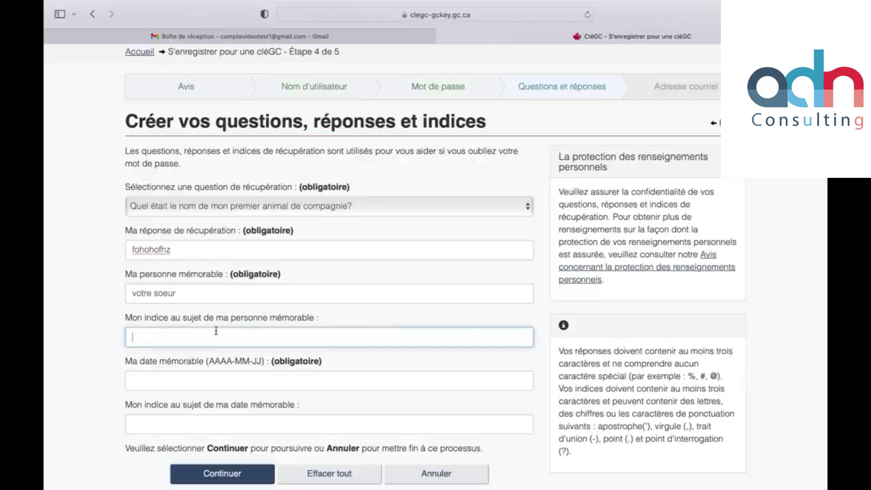
{"action": "left_click", "coordinate": [204, 388]}
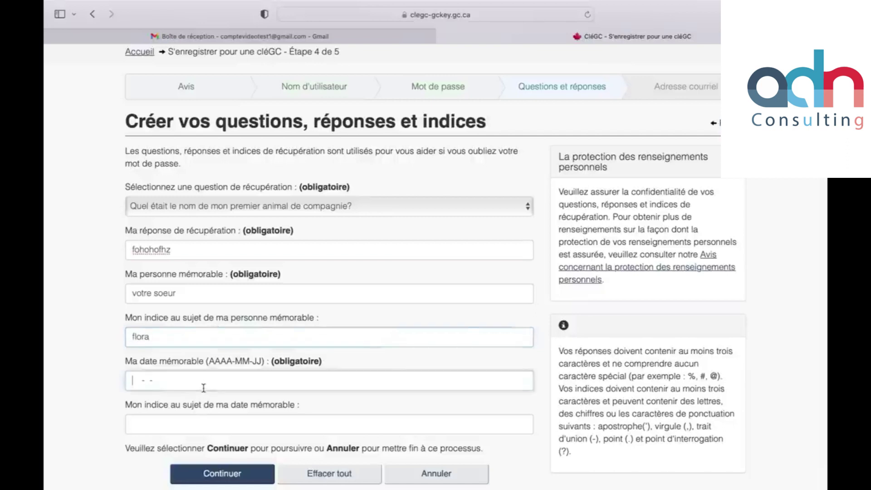
{"action": "scroll", "coordinate": [204, 385], "scroll_direction": "down", "scroll_amount": 3}
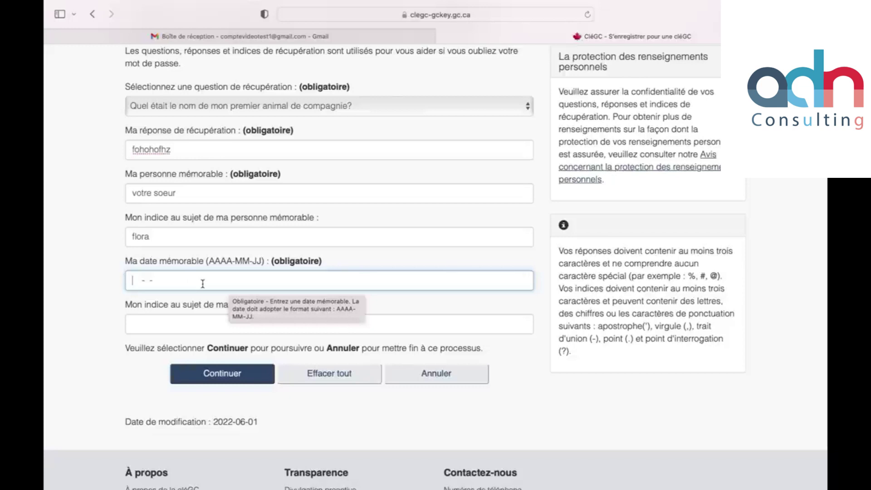
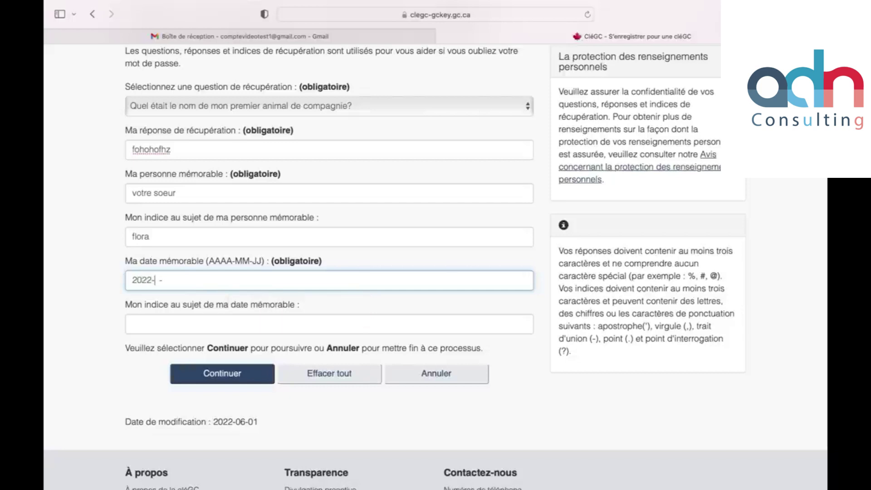
{"action": "left_click", "coordinate": [180, 326]}
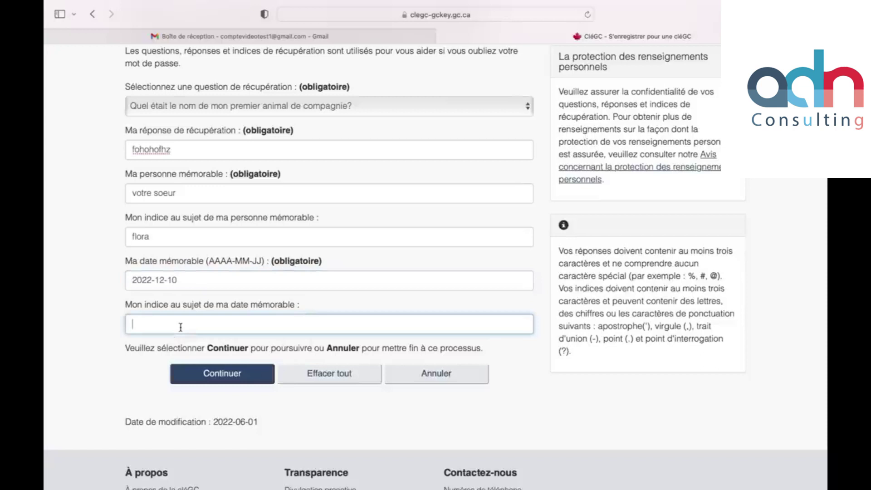
{"action": "left_click", "coordinate": [200, 373]}
{"action": "scroll", "coordinate": [312, 292], "scroll_direction": "down", "scroll_amount": 3}
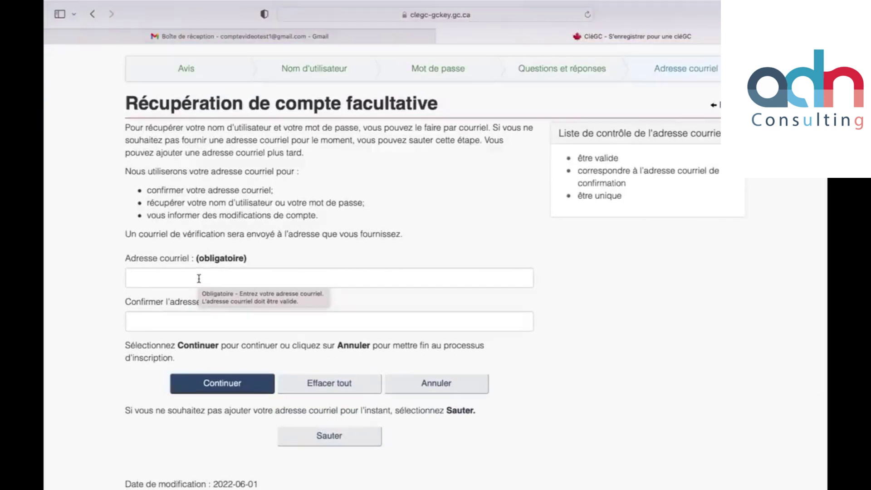
Step: Enter the recovery e-mail address in both fields and submit the registration
{"action": "left_click", "coordinate": [199, 279]}
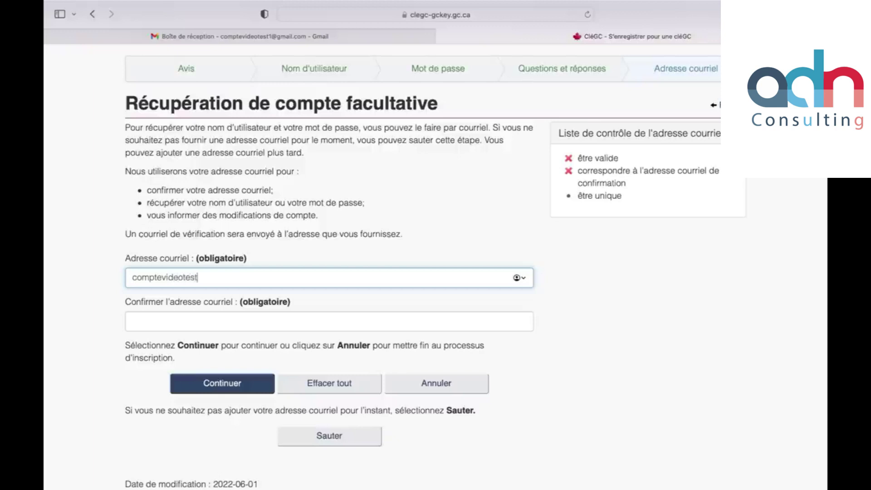
{"action": "left_click", "coordinate": [194, 324]}
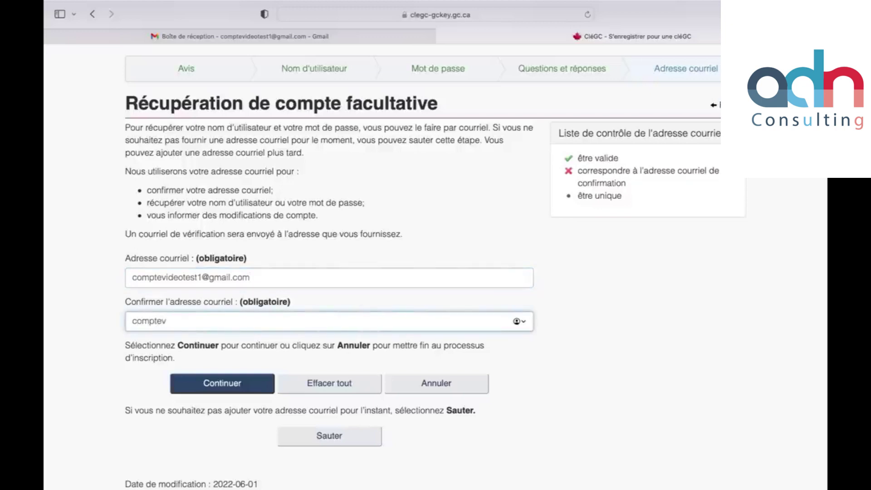
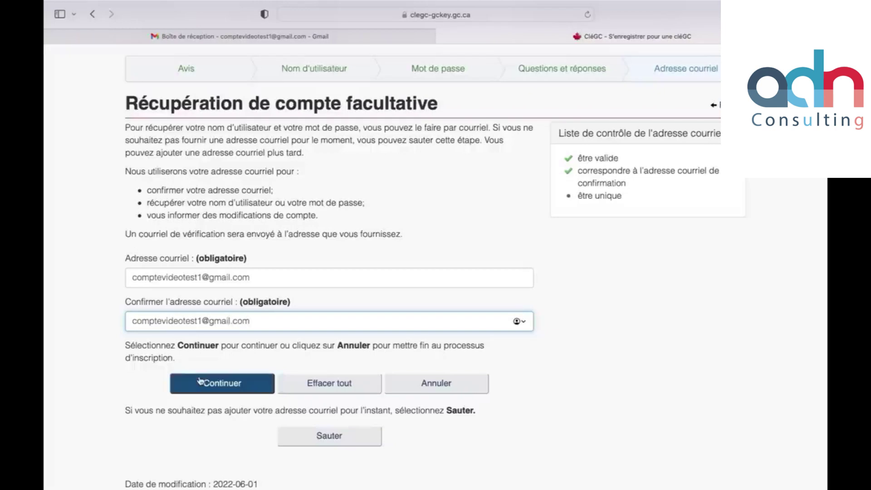
{"action": "left_click", "coordinate": [199, 381]}
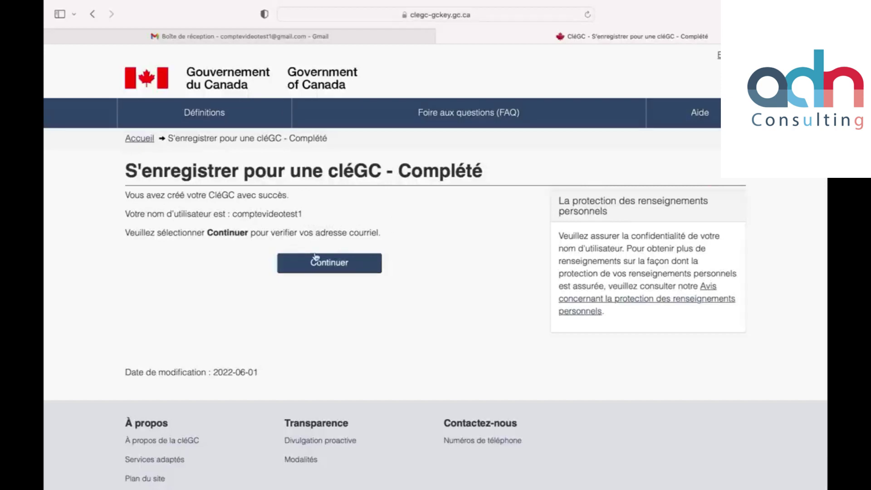
Step: Continue to the confirmation-code page, then switch to the Gmail tab
{"action": "left_click", "coordinate": [338, 263]}
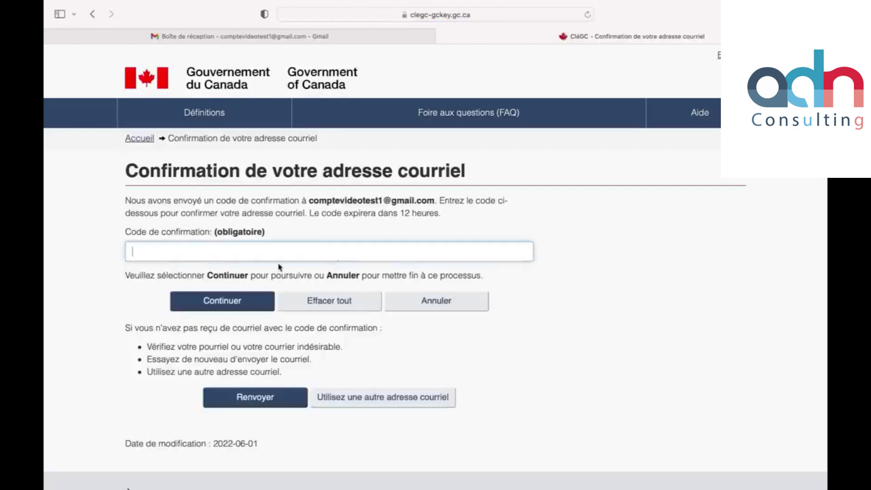
{"action": "left_click", "coordinate": [254, 258]}
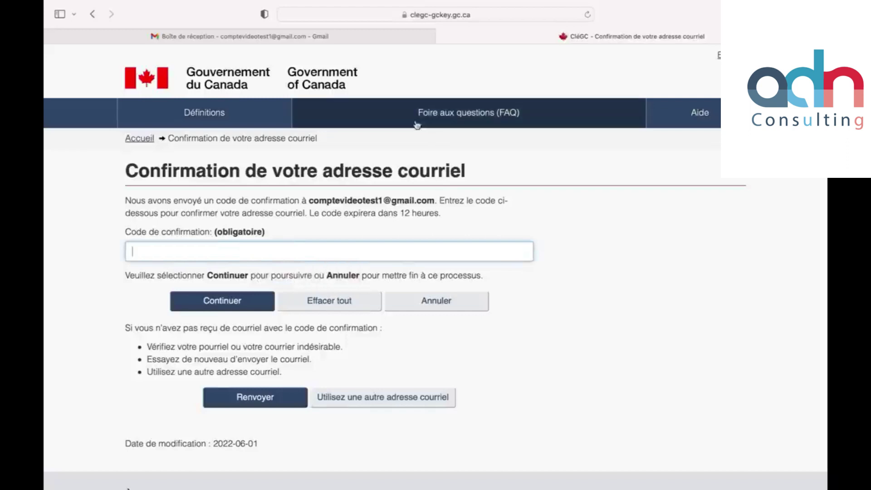
{"action": "left_click", "coordinate": [381, 42]}
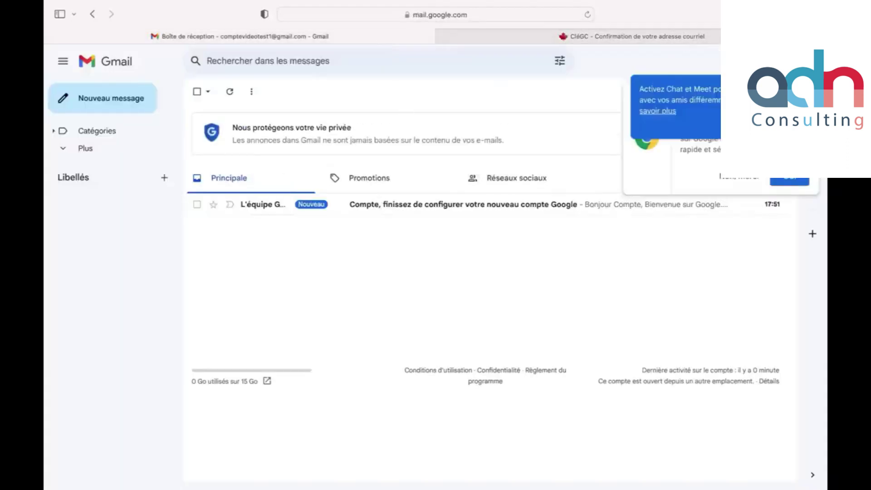
Step: Reload Gmail, open the CléGC verification email, copy its code and return to CléGC
{"action": "left_click", "coordinate": [587, 15]}
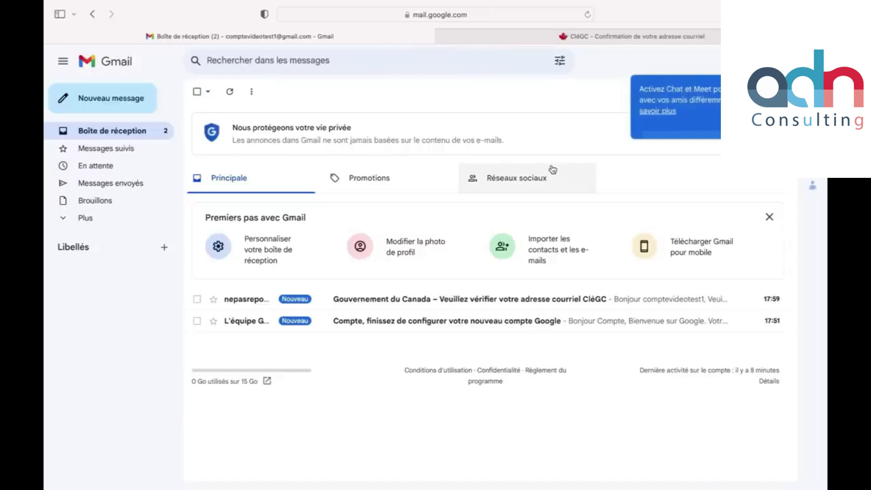
{"action": "left_click", "coordinate": [384, 301]}
{"action": "scroll", "coordinate": [383, 304], "scroll_direction": "down", "scroll_amount": 3}
{"action": "left_click_drag", "start_coordinate": [450, 347], "coordinate": [557, 348]}
{"action": "key", "text": "super+c"}
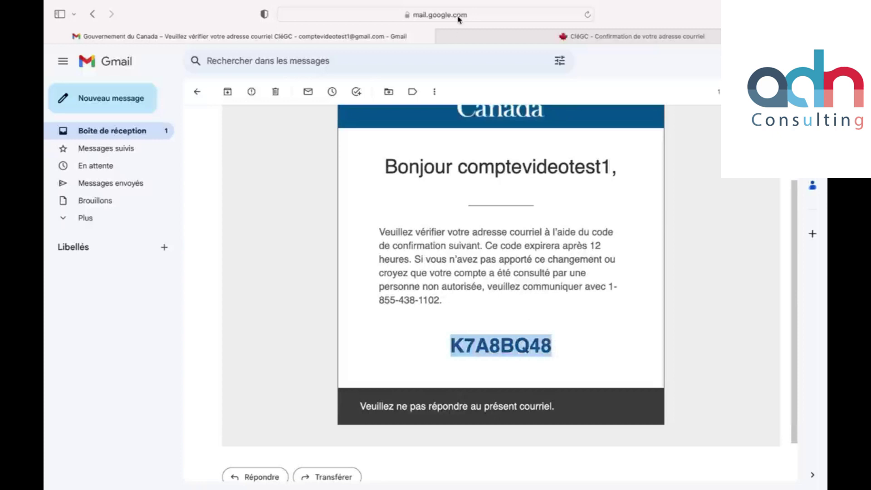
{"action": "left_click", "coordinate": [476, 34]}
Step: Paste the confirmation code to verify the recovery e-mail, then continue past the completion page
{"action": "key", "text": "super+v"}
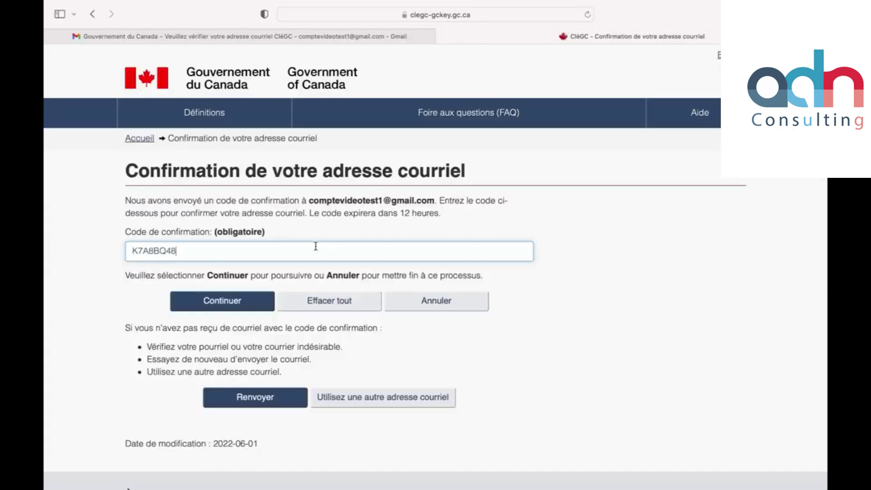
{"action": "left_click", "coordinate": [232, 300]}
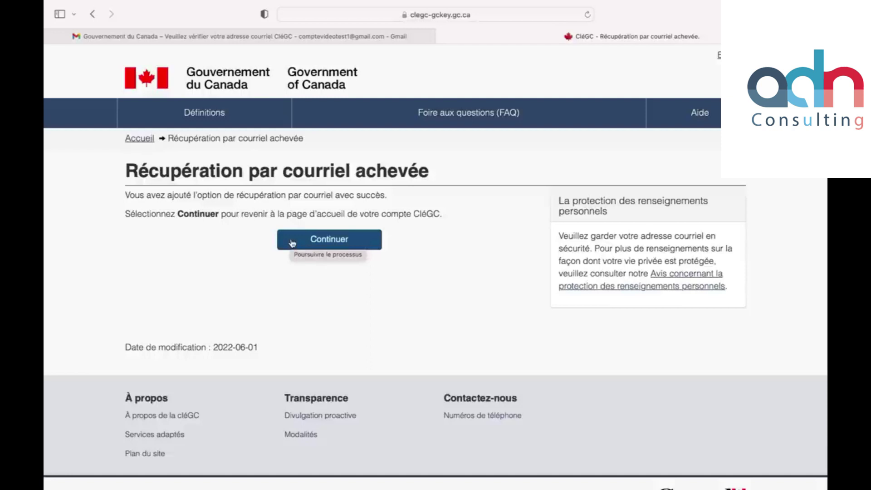
{"action": "left_click", "coordinate": [291, 242]}
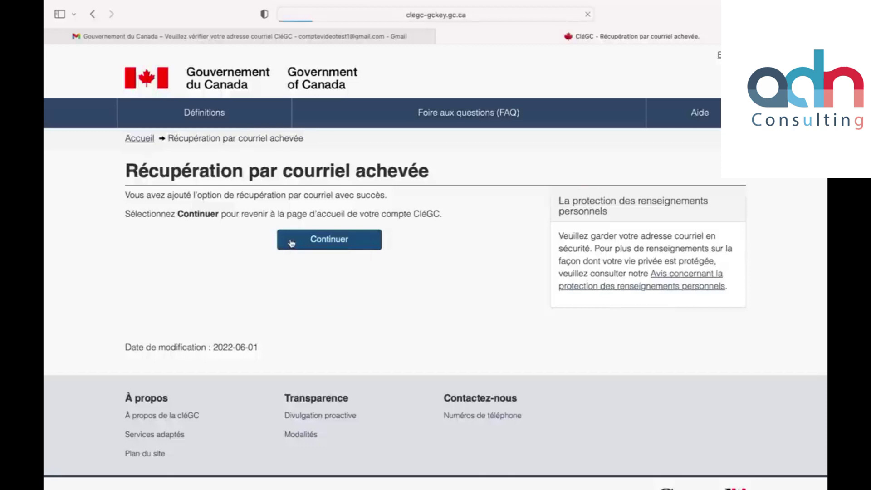
Step: Continue from the welcome page and accept the IRCC terms of use
{"action": "left_click", "coordinate": [339, 281]}
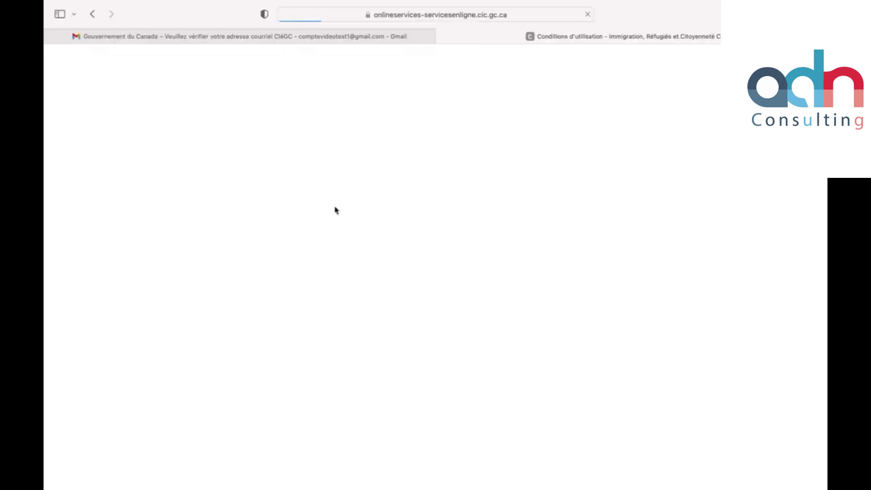
{"action": "scroll", "coordinate": [336, 210], "scroll_direction": "down", "scroll_amount": 5}
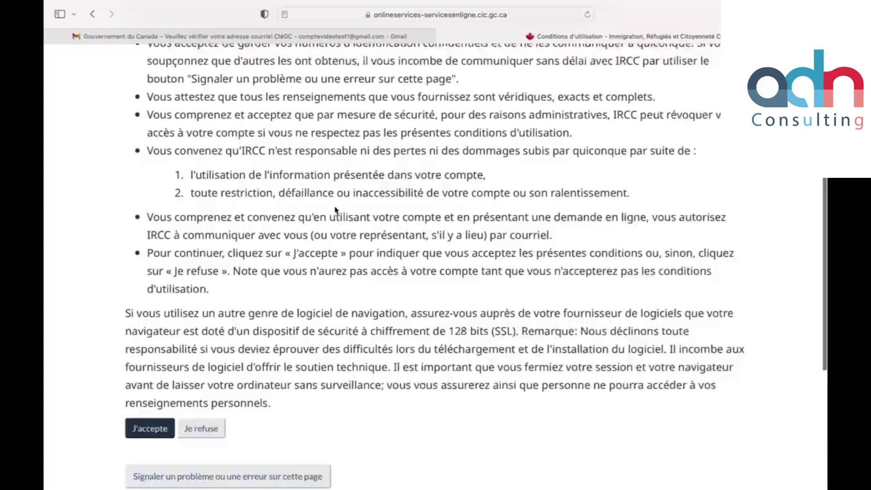
{"action": "scroll", "coordinate": [336, 210], "scroll_direction": "down", "scroll_amount": 5}
{"action": "left_click", "coordinate": [156, 190]}
{"action": "scroll", "coordinate": [158, 191], "scroll_direction": "down", "scroll_amount": 10}
{"action": "left_click", "coordinate": [154, 197]}
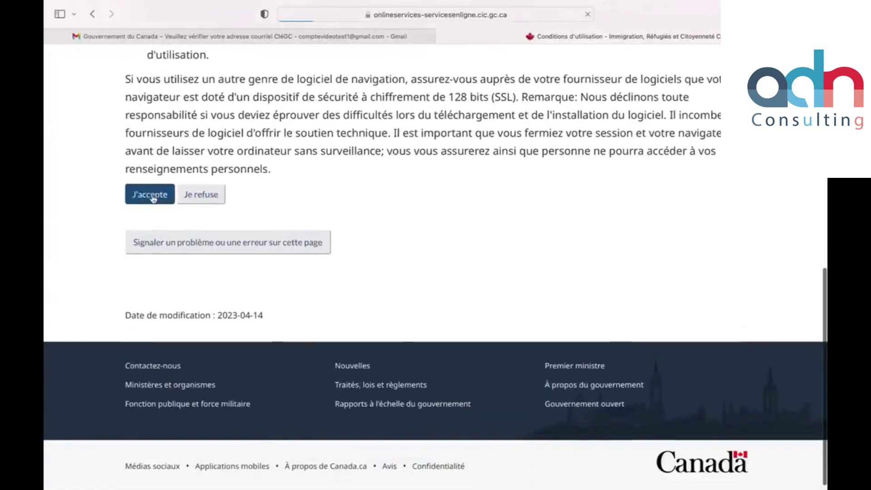
{"action": "scroll", "coordinate": [254, 259], "scroll_direction": "down", "scroll_amount": 4}
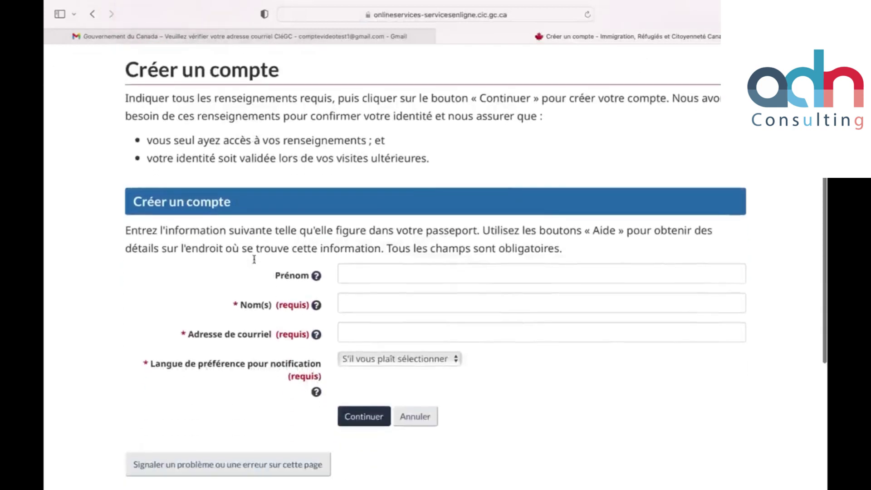
Step: Enter the applicant's first name, last name and e-mail address, then submit the form
{"action": "left_click", "coordinate": [392, 275]}
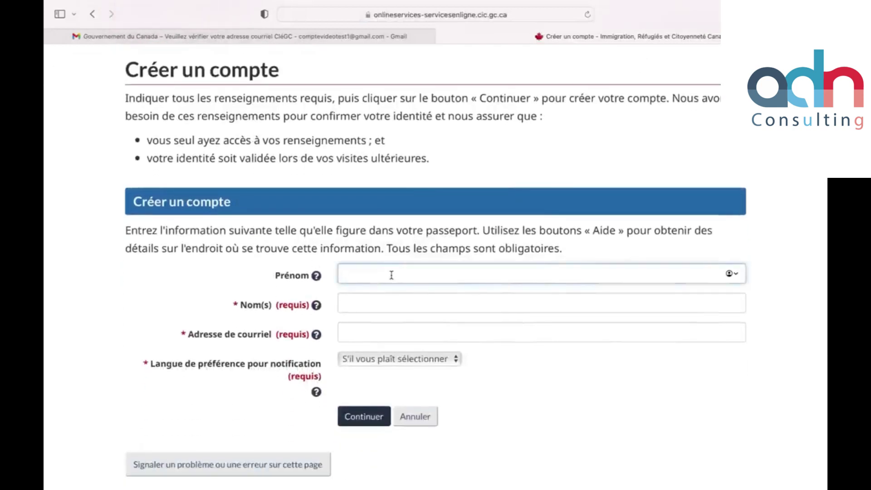
{"action": "left_click", "coordinate": [369, 298]}
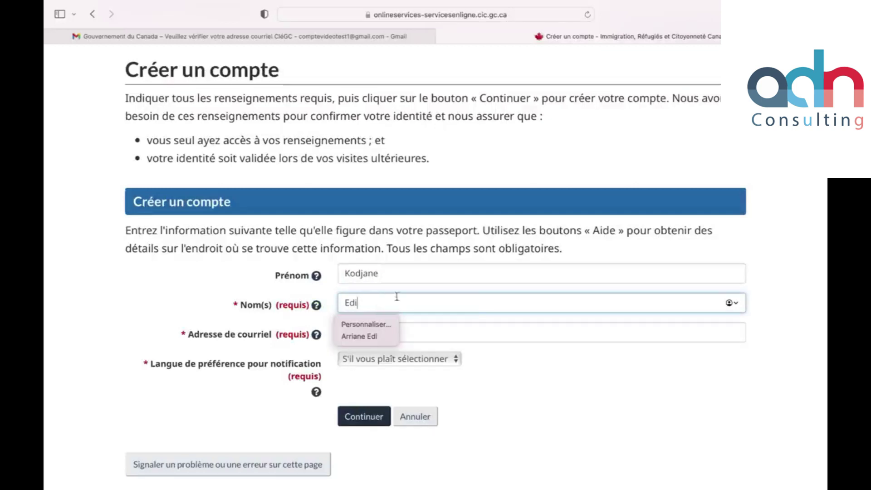
{"action": "left_click", "coordinate": [480, 322]}
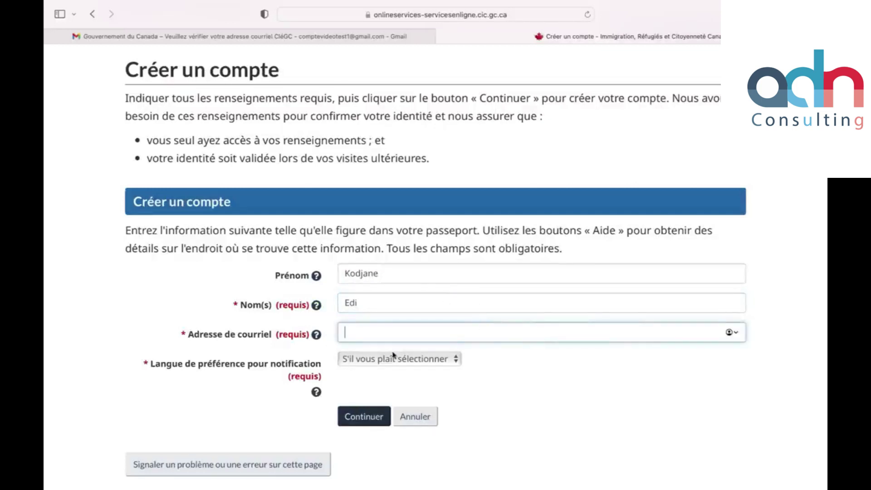
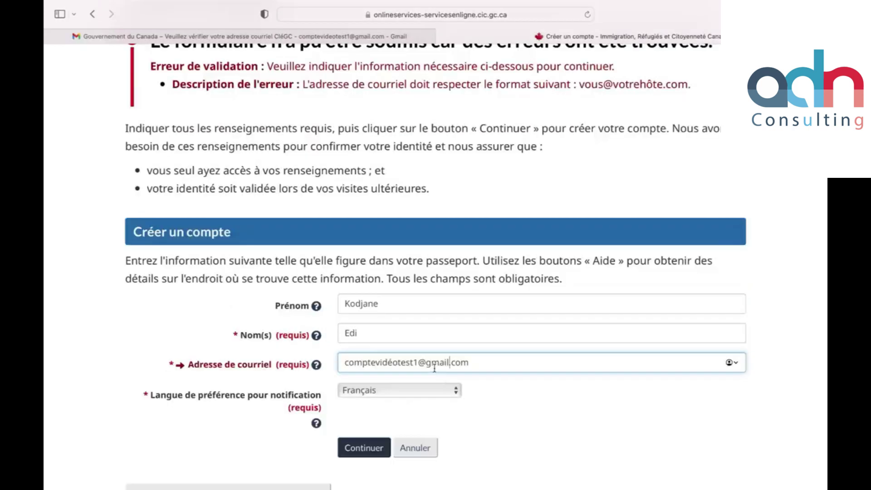
{"action": "left_click", "coordinate": [363, 448]}
Step: Replace the accented letter in the e-mail address and resubmit the account details
{"action": "scroll", "coordinate": [367, 290], "scroll_direction": "down", "scroll_amount": 6}
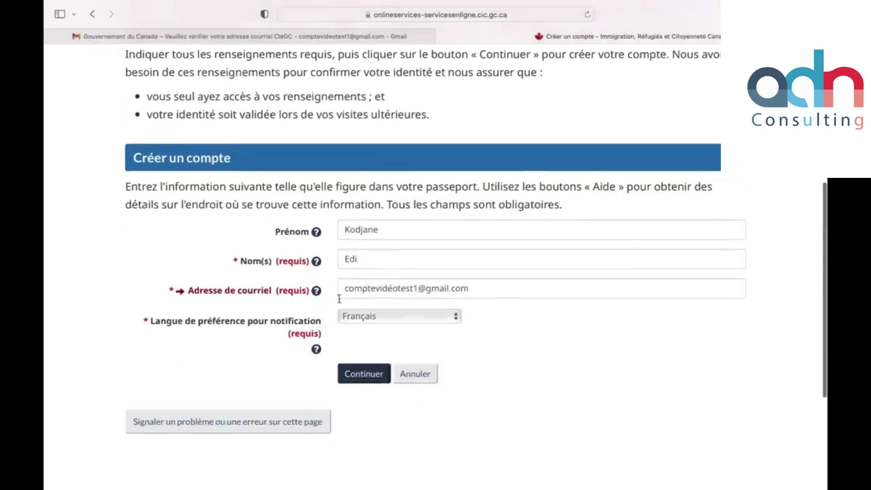
{"action": "left_click", "coordinate": [391, 289]}
{"action": "key", "text": "BackSpace"}
{"action": "type", "text": "e"}
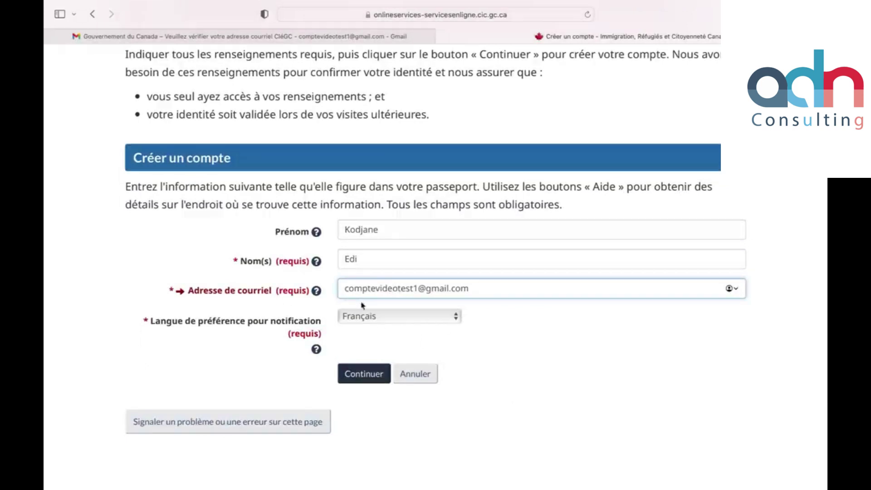
{"action": "left_click", "coordinate": [367, 374]}
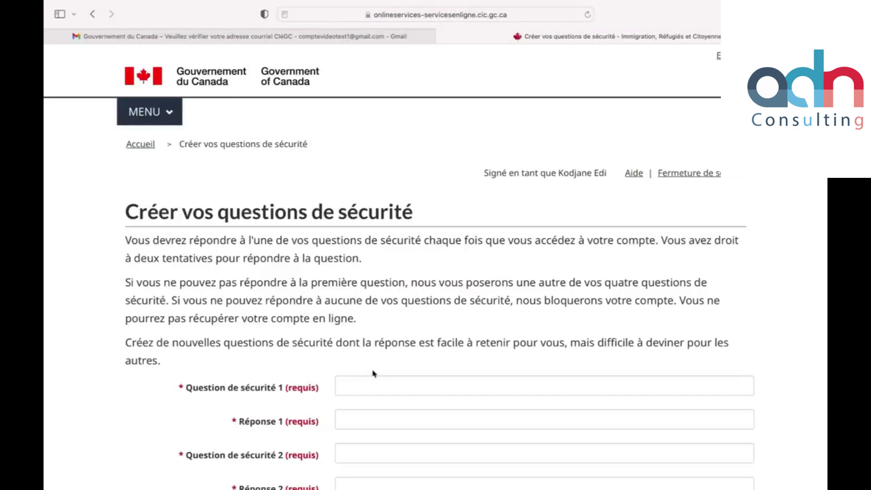
Step: Enter the first security question and its answer
{"action": "scroll", "coordinate": [386, 341], "scroll_direction": "down", "scroll_amount": 2}
{"action": "scroll", "coordinate": [385, 342], "scroll_direction": "down", "scroll_amount": 2}
{"action": "left_click", "coordinate": [385, 292]}
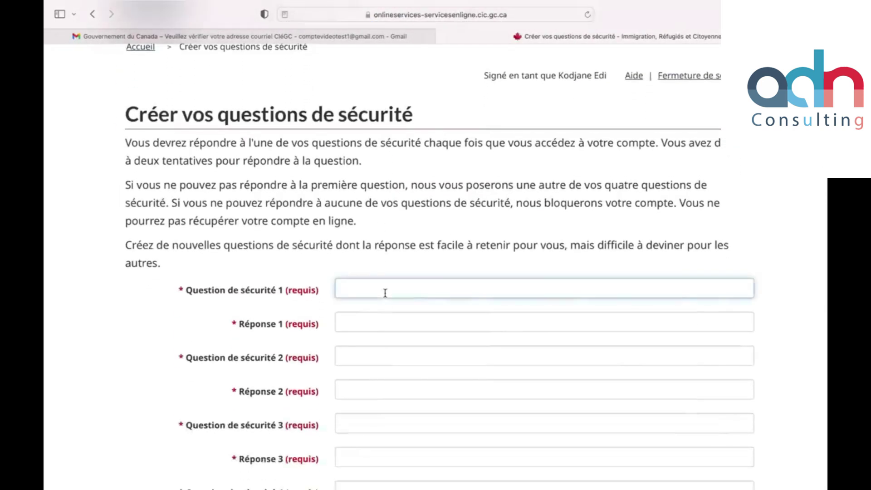
{"action": "left_click", "coordinate": [377, 324]}
Step: Enter the second security question and answer, then save the security questions
{"action": "left_click", "coordinate": [376, 358]}
{"action": "scroll", "coordinate": [394, 332], "scroll_direction": "down", "scroll_amount": 3}
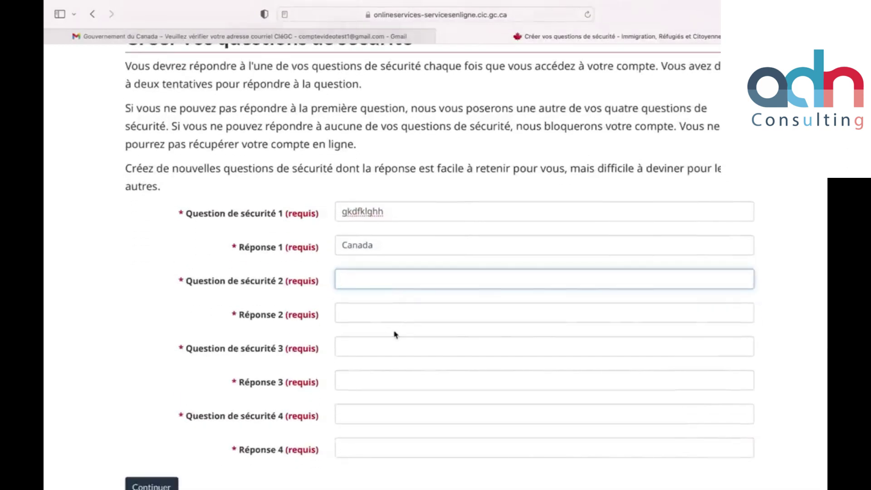
{"action": "left_click", "coordinate": [378, 316]}
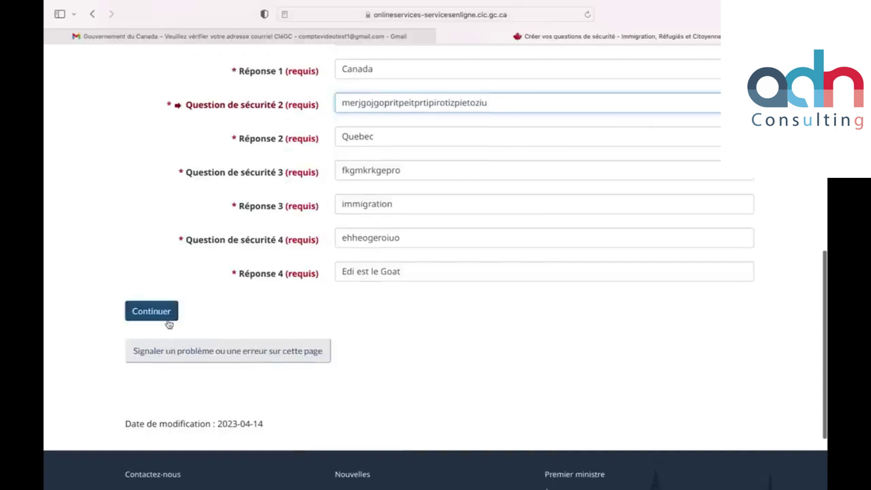
{"action": "left_click", "coordinate": [168, 319]}
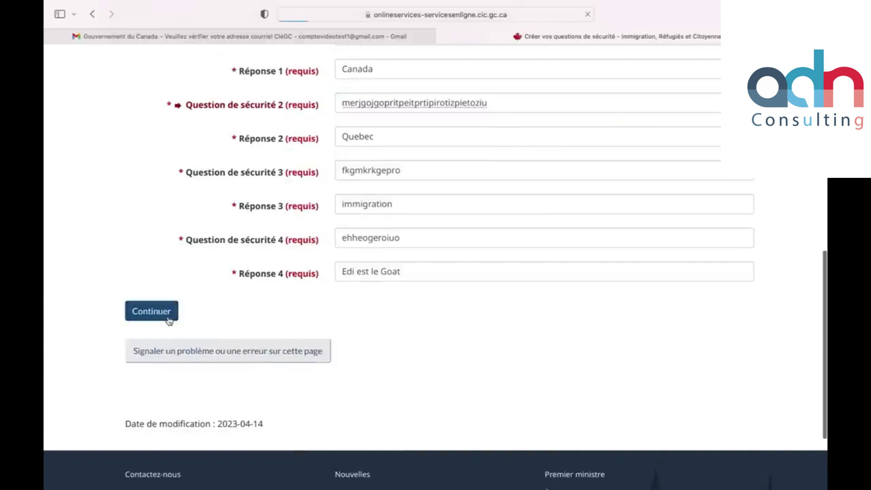
{"action": "scroll", "coordinate": [291, 419], "scroll_direction": "down", "scroll_amount": 1}
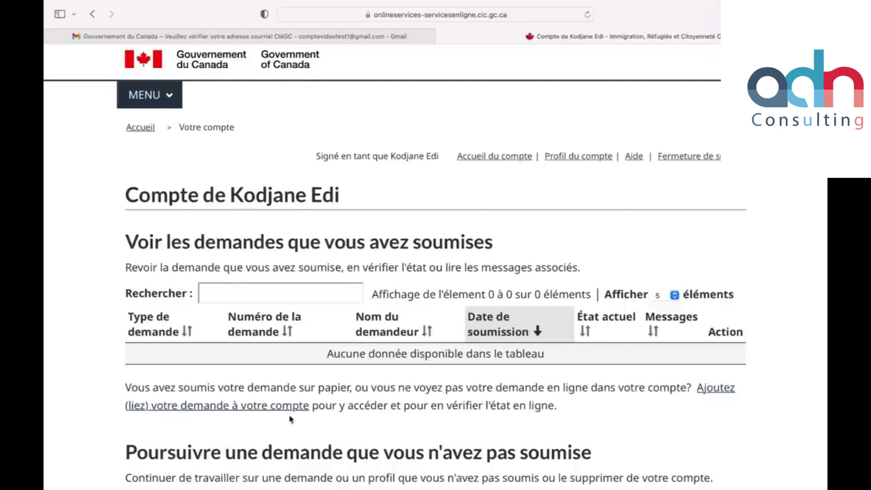
Step: Under Commencer une demande, choose 'Présenter une demande pour venir au Canada'
{"action": "scroll", "coordinate": [290, 418], "scroll_direction": "down", "scroll_amount": 3}
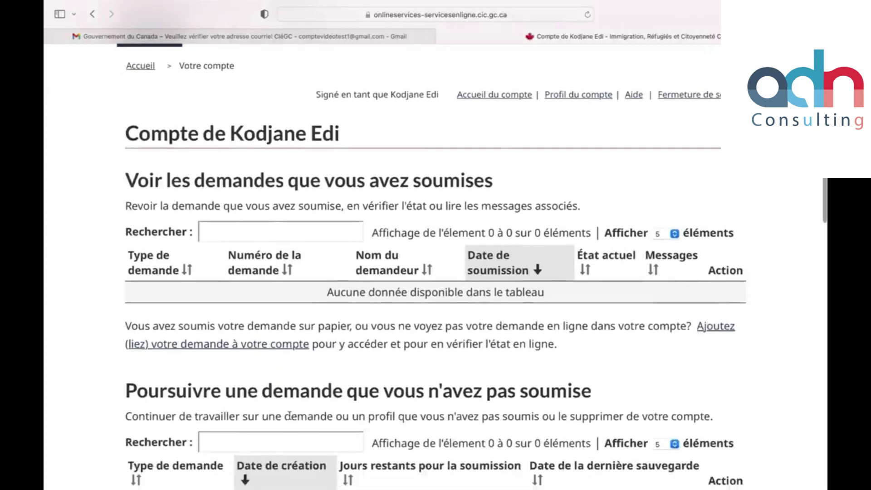
{"action": "scroll", "coordinate": [288, 416], "scroll_direction": "down", "scroll_amount": 3}
{"action": "scroll", "coordinate": [289, 415], "scroll_direction": "down", "scroll_amount": 10}
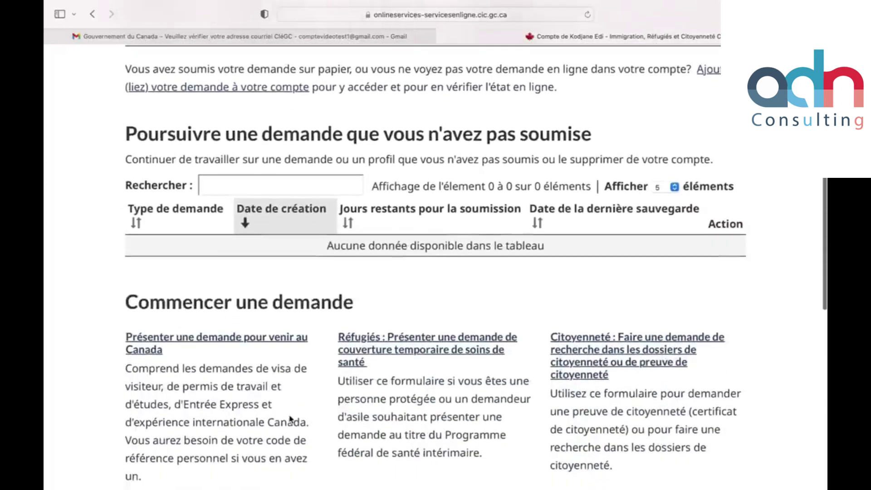
{"action": "scroll", "coordinate": [289, 415], "scroll_direction": "down", "scroll_amount": 5}
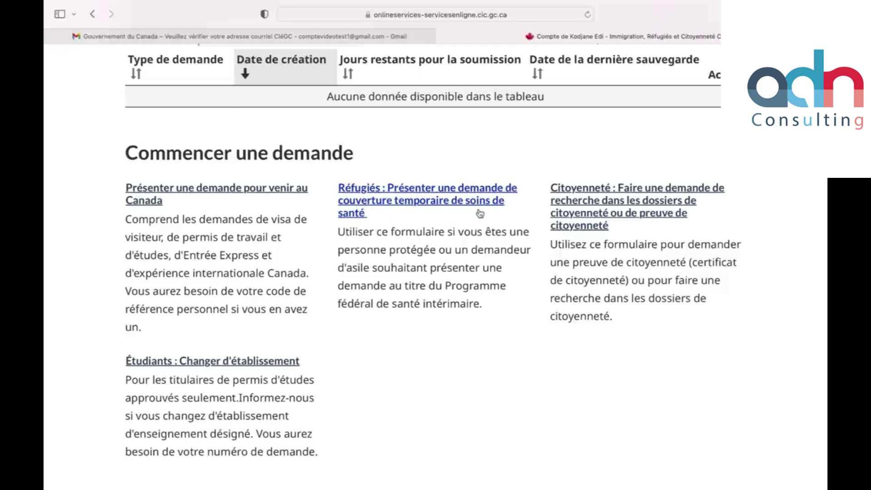
{"action": "scroll", "coordinate": [274, 305], "scroll_direction": "down", "scroll_amount": 5}
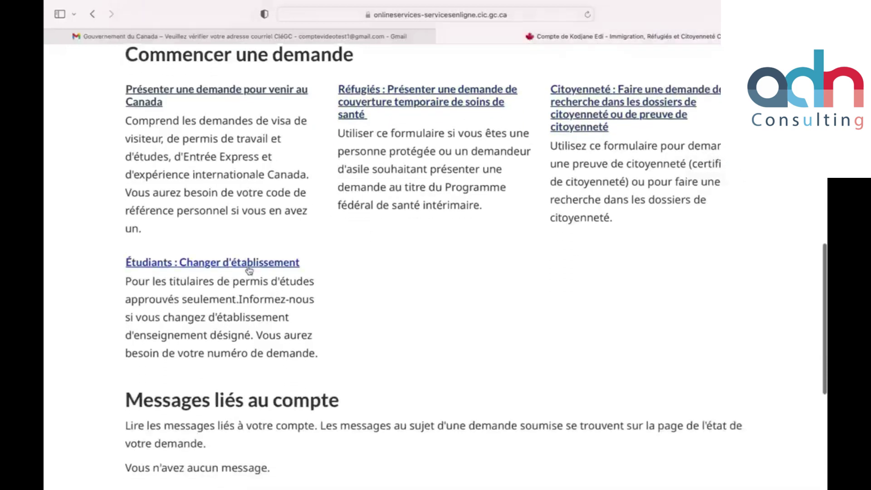
{"action": "scroll", "coordinate": [316, 276], "scroll_direction": "down", "scroll_amount": 6}
{"action": "scroll", "coordinate": [316, 277], "scroll_direction": "up", "scroll_amount": 12}
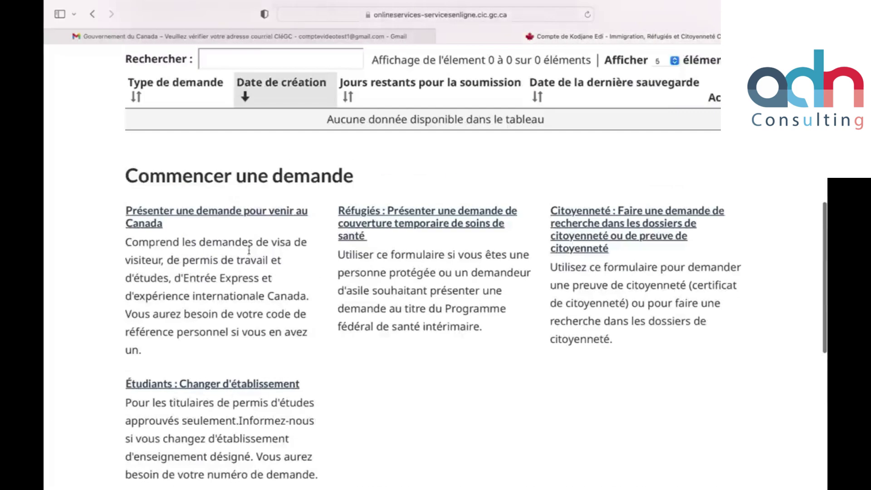
{"action": "left_click", "coordinate": [207, 221]}
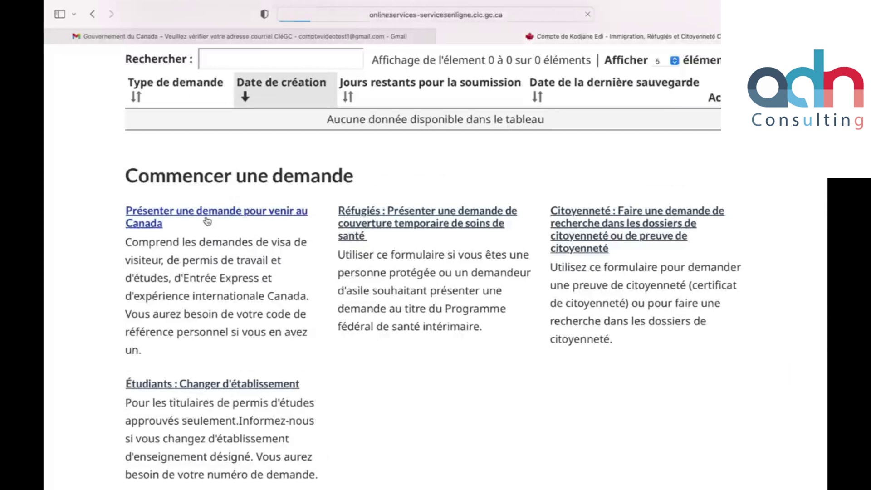
Step: Select 'Visa de visiteur, permis d'études et/ou permis de travail' to launch the questionnaire
{"action": "scroll", "coordinate": [419, 269], "scroll_direction": "down", "scroll_amount": 2}
{"action": "scroll", "coordinate": [420, 269], "scroll_direction": "down", "scroll_amount": 1}
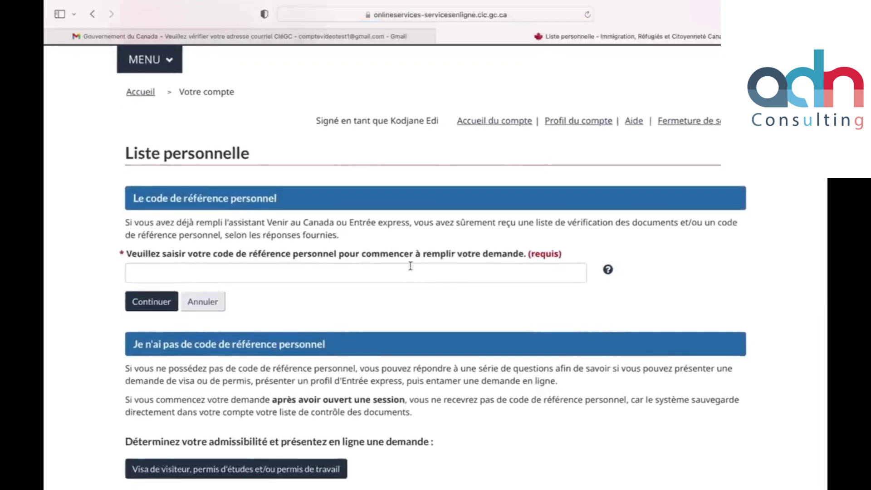
{"action": "scroll", "coordinate": [515, 266], "scroll_direction": "down", "scroll_amount": 4}
{"action": "scroll", "coordinate": [515, 265], "scroll_direction": "down", "scroll_amount": 10}
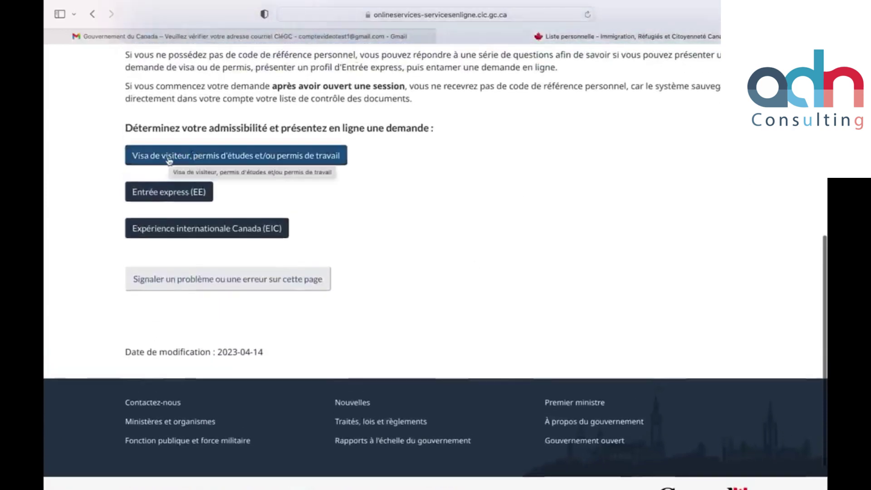
{"action": "left_click", "coordinate": [316, 162]}
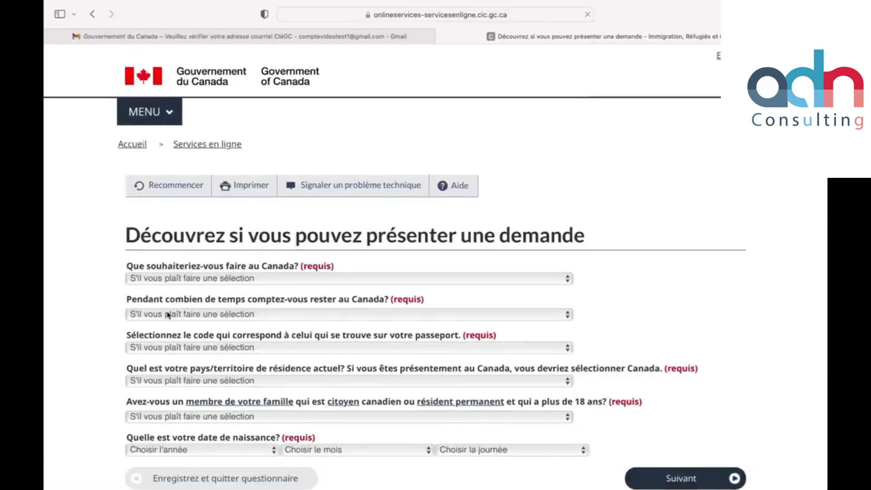
Step: Set the purpose to Étudier and the stay to temporary, over six months
{"action": "left_click", "coordinate": [278, 282]}
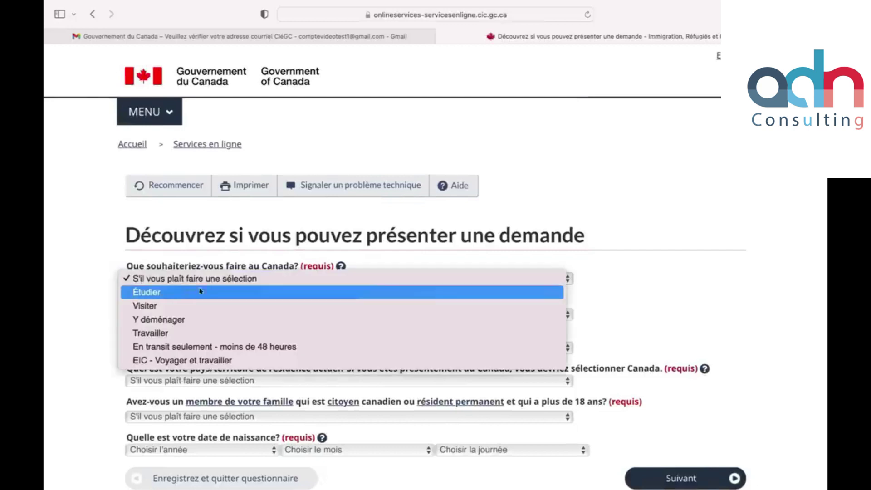
{"action": "left_click", "coordinate": [165, 296]}
{"action": "scroll", "coordinate": [281, 272], "scroll_direction": "down", "scroll_amount": 2}
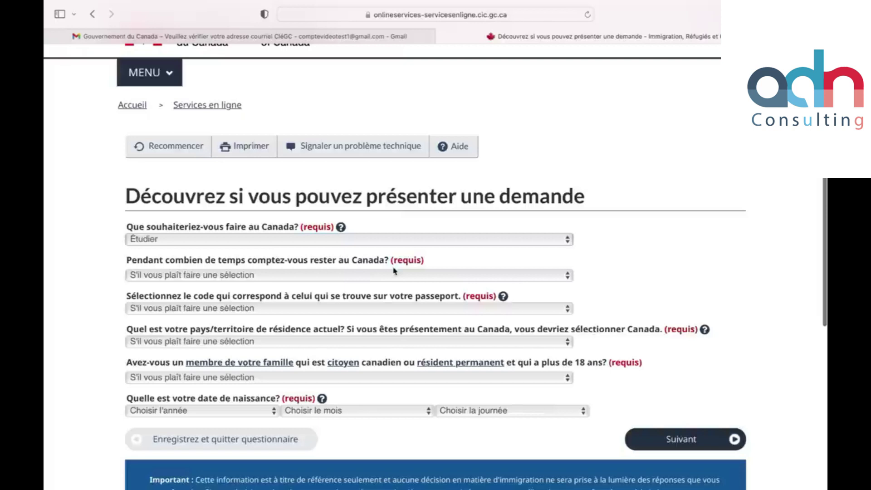
{"action": "left_click", "coordinate": [376, 275]}
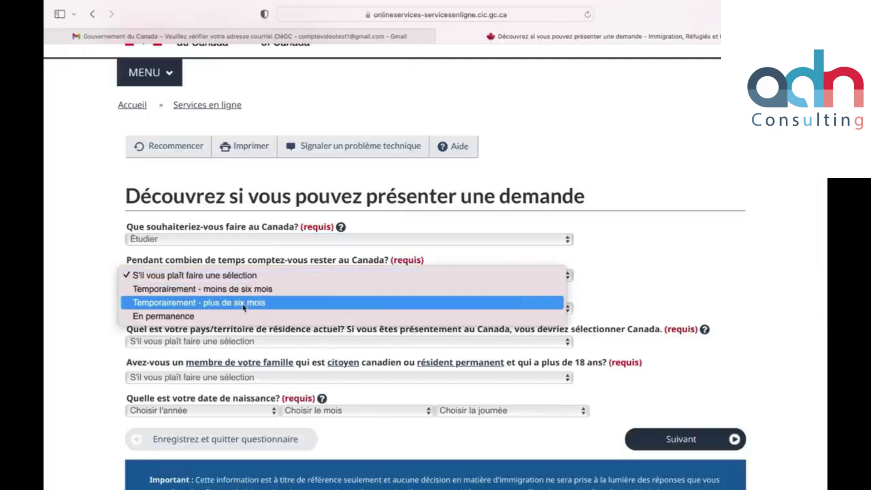
{"action": "left_click", "coordinate": [243, 303]}
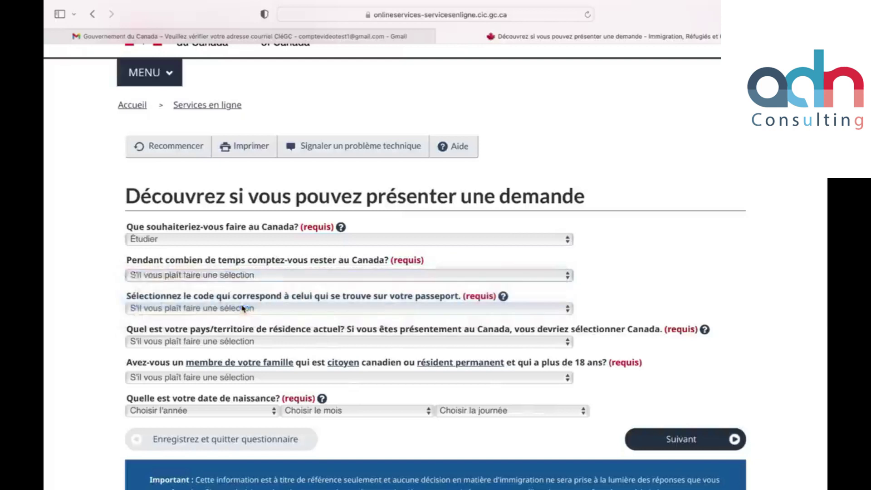
{"action": "scroll", "coordinate": [252, 286], "scroll_direction": "down", "scroll_amount": 4}
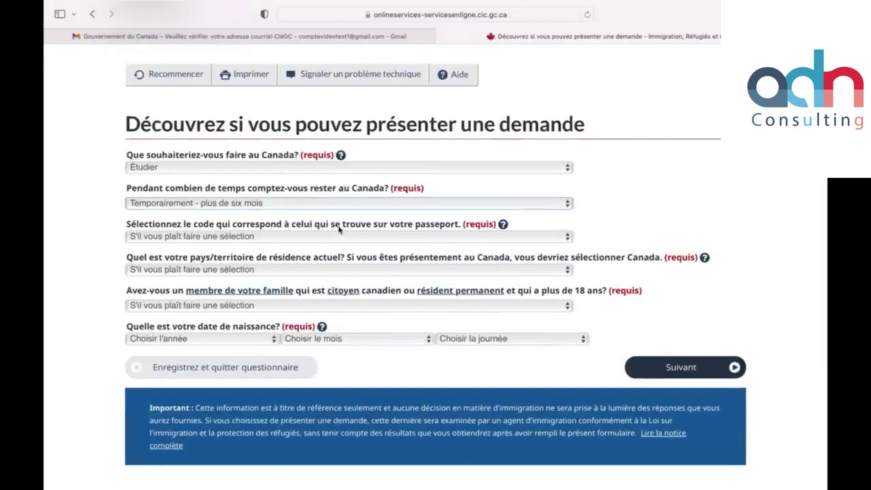
Step: Choose passport code CIV and country of residence Côte-d'Ivoire, République de la
{"action": "left_click", "coordinate": [394, 240]}
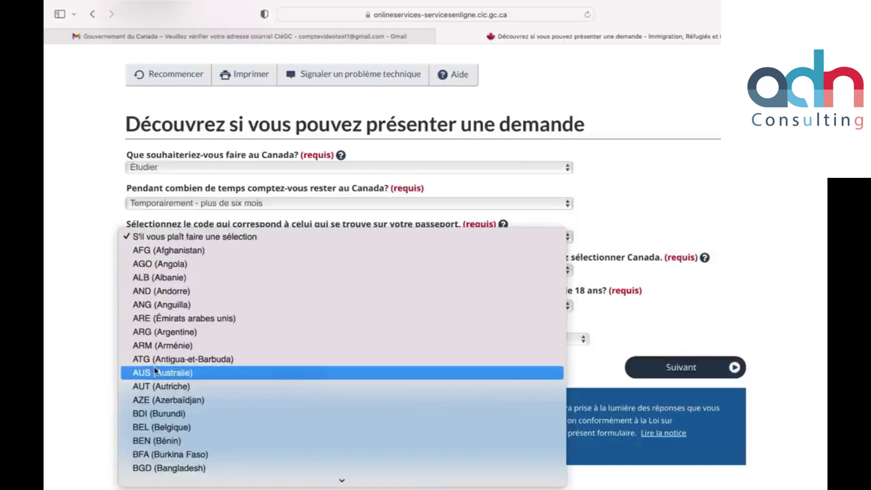
{"action": "scroll", "coordinate": [157, 369], "scroll_direction": "down", "scroll_amount": 10}
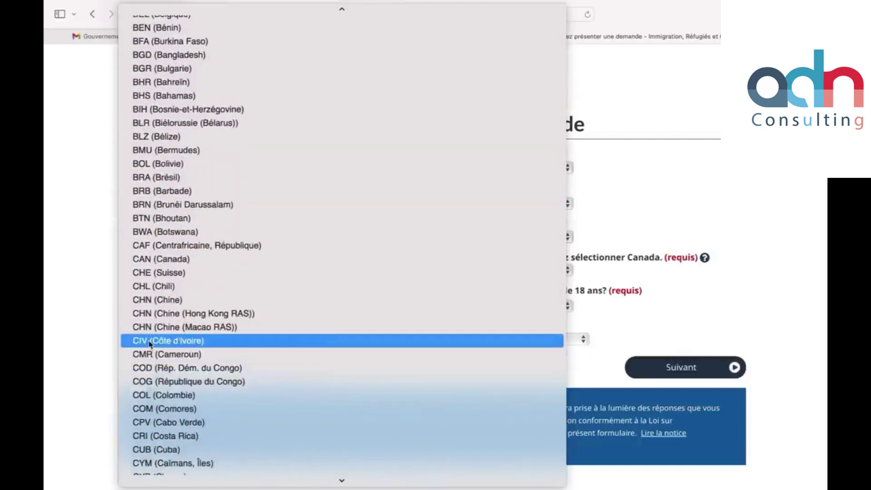
{"action": "left_click", "coordinate": [150, 341]}
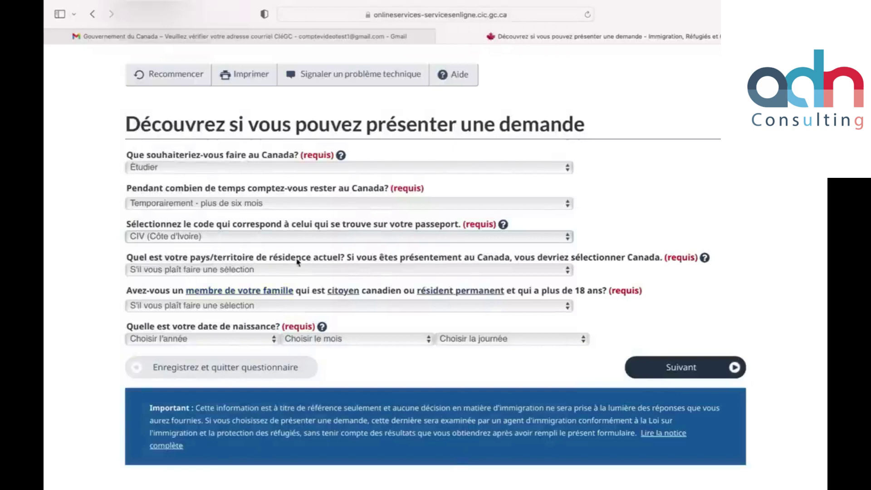
{"action": "left_click", "coordinate": [384, 271]}
{"action": "scroll", "coordinate": [198, 406], "scroll_direction": "down", "scroll_amount": 15}
{"action": "scroll", "coordinate": [198, 406], "scroll_direction": "up", "scroll_amount": 10}
{"action": "scroll", "coordinate": [223, 344], "scroll_direction": "down", "scroll_amount": 2}
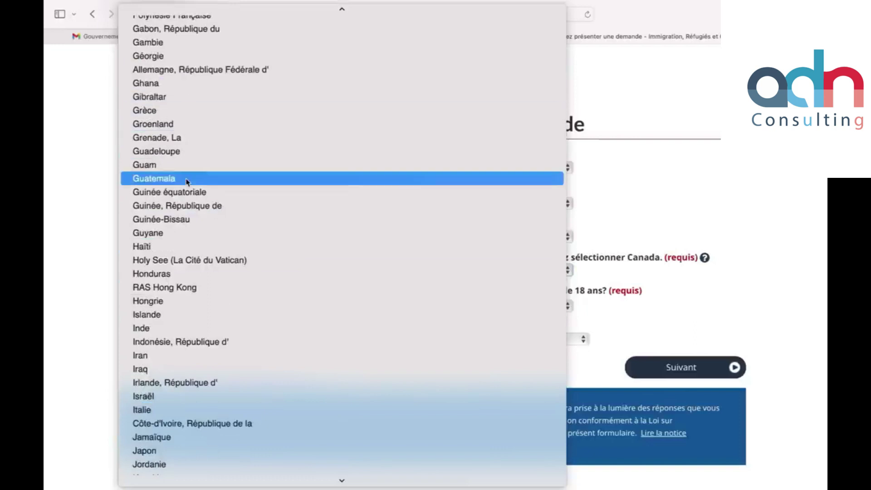
{"action": "left_click", "coordinate": [182, 428]}
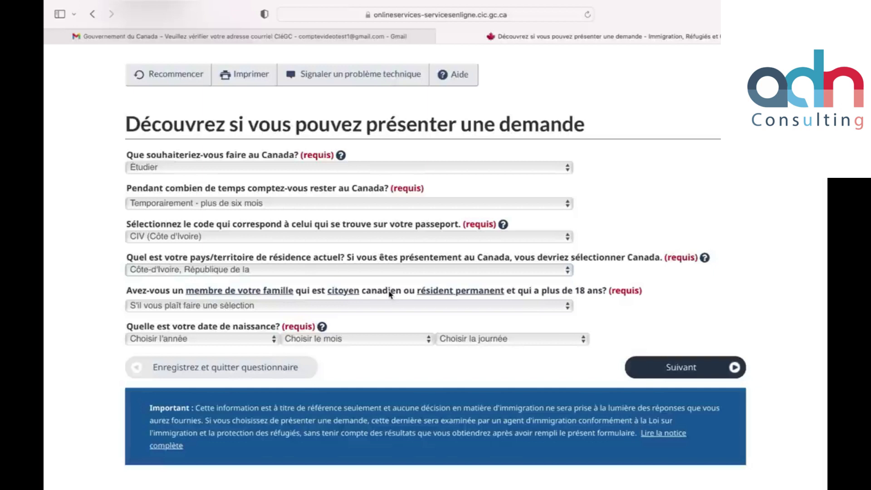
Step: Answer Non to having a Canadian family member and submit the first page
{"action": "left_click", "coordinate": [482, 305]}
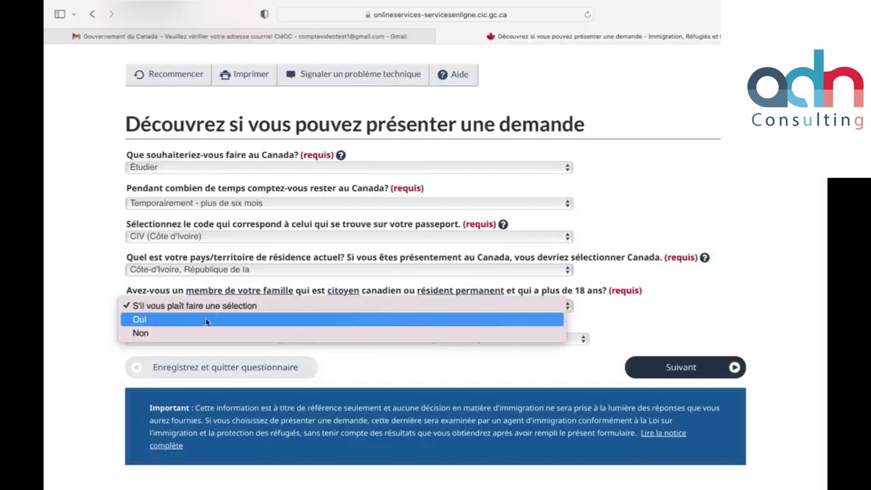
{"action": "left_click", "coordinate": [206, 332]}
{"action": "scroll", "coordinate": [244, 323], "scroll_direction": "down", "scroll_amount": 2}
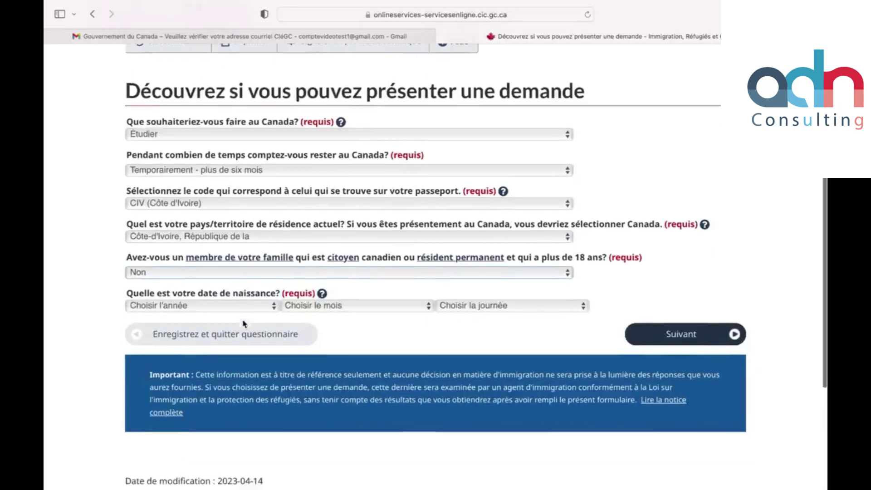
{"action": "scroll", "coordinate": [244, 323], "scroll_direction": "down", "scroll_amount": 1}
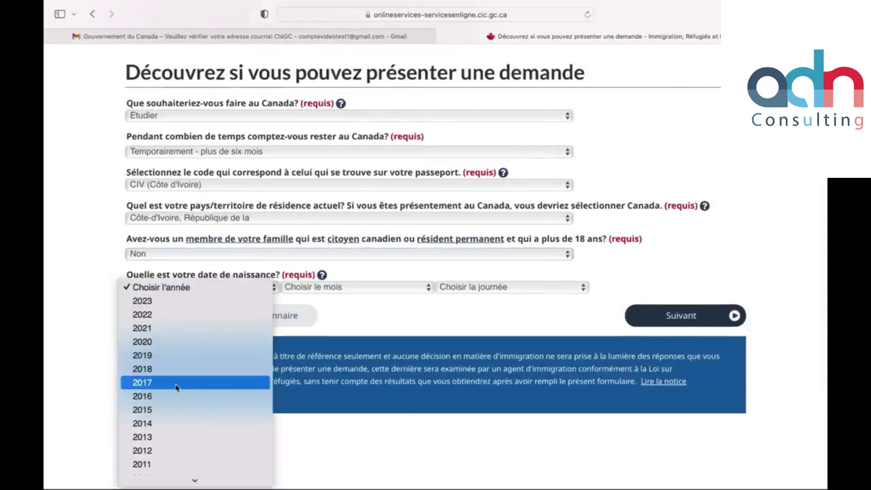
{"action": "scroll", "coordinate": [176, 383], "scroll_direction": "down", "scroll_amount": 4}
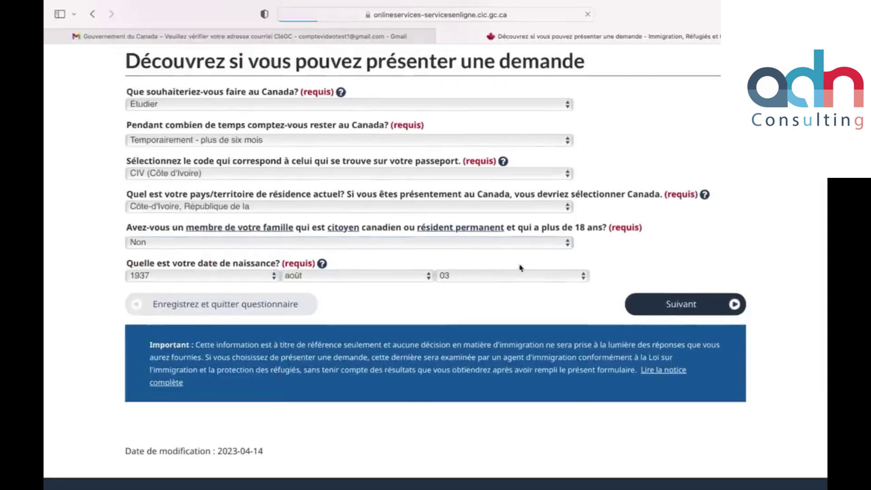
{"action": "left_click", "coordinate": [681, 303]}
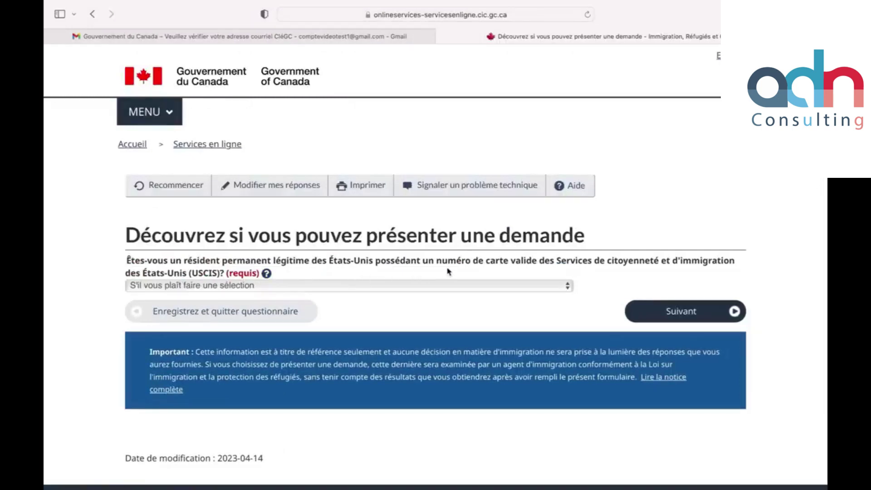
Step: Answer Non to US permanent residence and Oui to being accepted by a school
{"action": "left_click", "coordinate": [472, 287]}
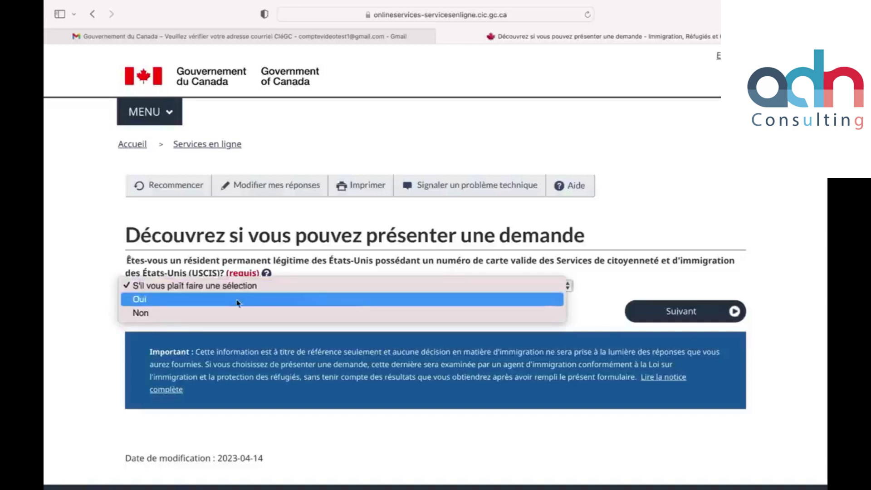
{"action": "left_click", "coordinate": [410, 312]}
{"action": "left_click", "coordinate": [651, 317]}
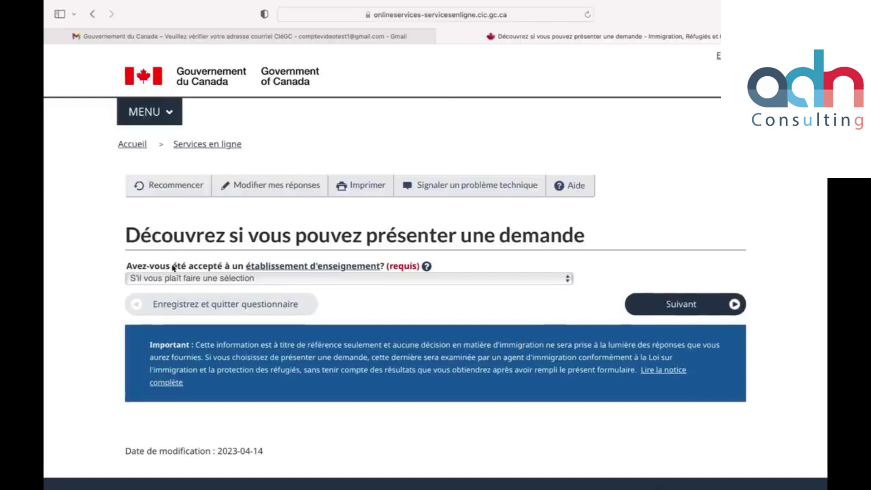
{"action": "left_click", "coordinate": [373, 282]}
{"action": "left_click", "coordinate": [309, 296]}
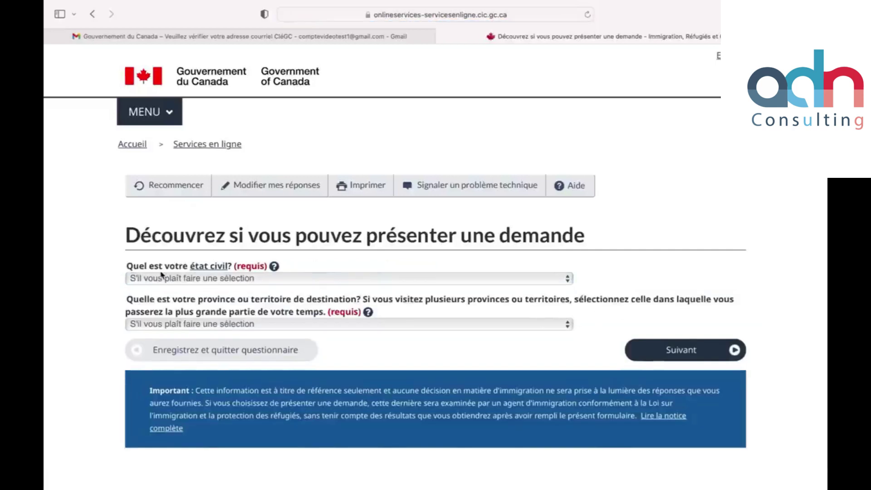
Step: Set marital status to Jamais marié/célibataire and province to Québec, then submit
{"action": "left_click", "coordinate": [209, 282]}
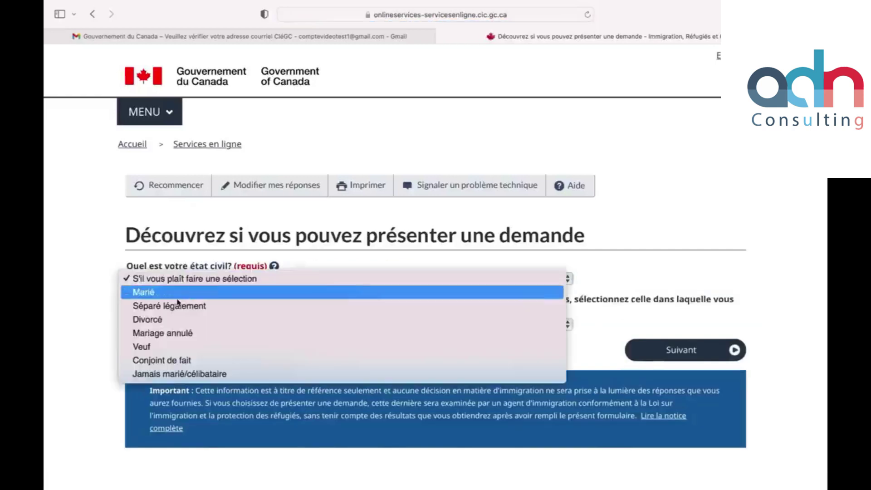
{"action": "left_click", "coordinate": [171, 375]}
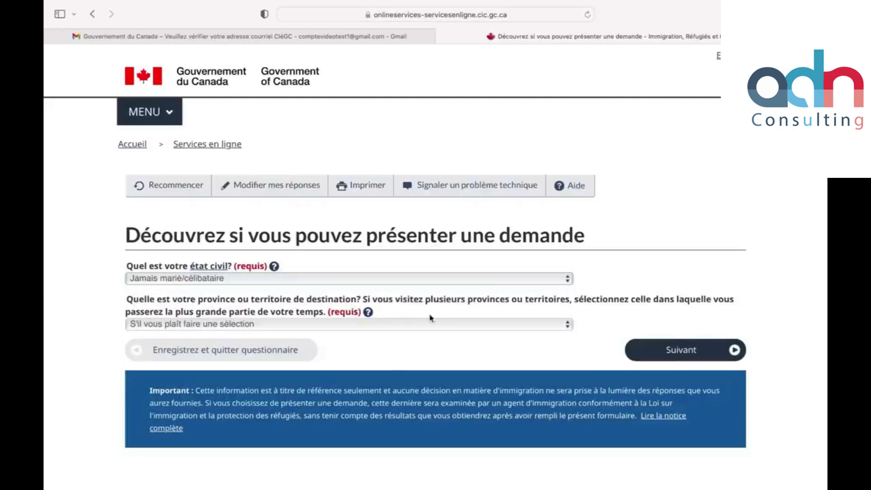
{"action": "left_click", "coordinate": [519, 325]}
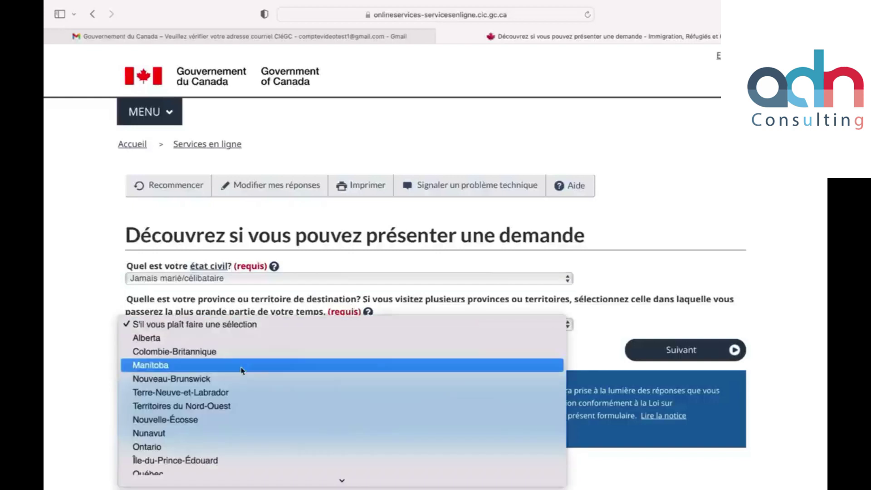
{"action": "scroll", "coordinate": [241, 370], "scroll_direction": "down", "scroll_amount": 2}
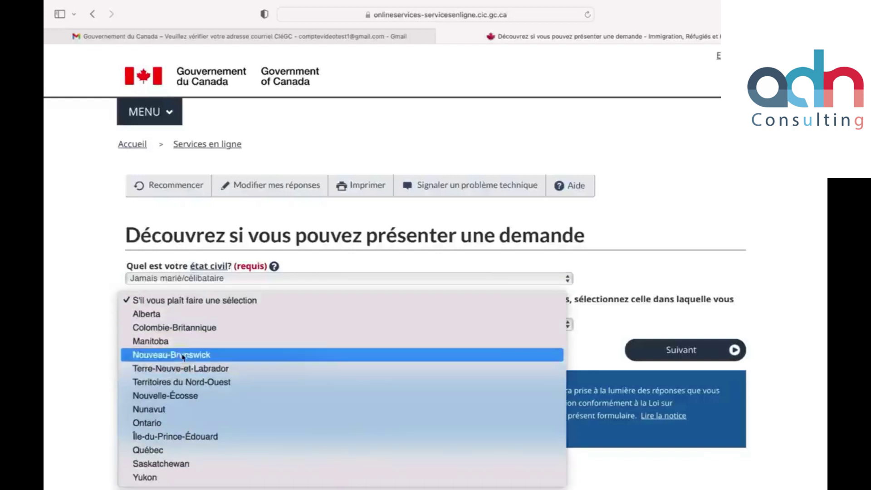
{"action": "left_click", "coordinate": [150, 450]}
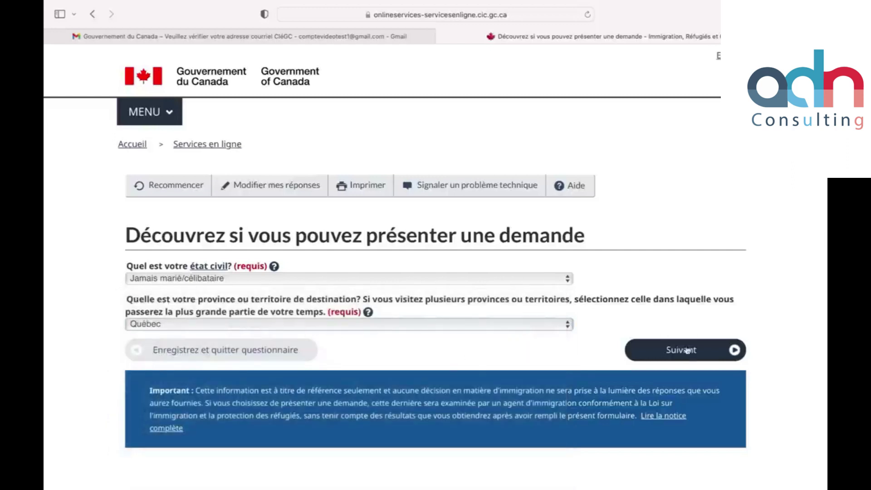
{"action": "left_click", "coordinate": [683, 358]}
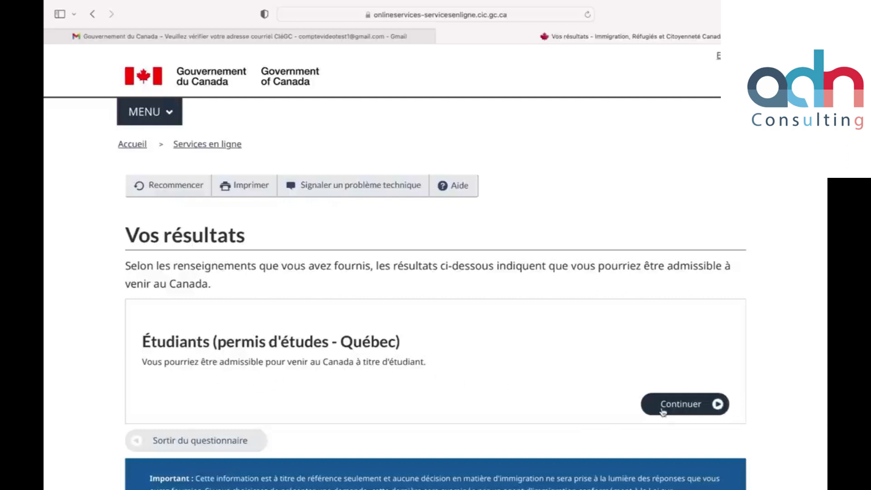
Step: Continue past the Québec study permit result and the checklist introduction page
{"action": "left_click", "coordinate": [678, 407]}
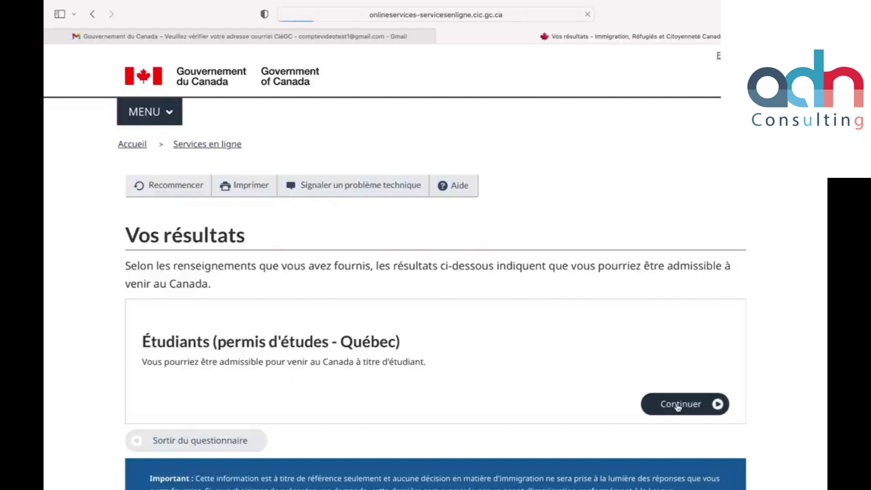
{"action": "scroll", "coordinate": [336, 337], "scroll_direction": "down", "scroll_amount": 1}
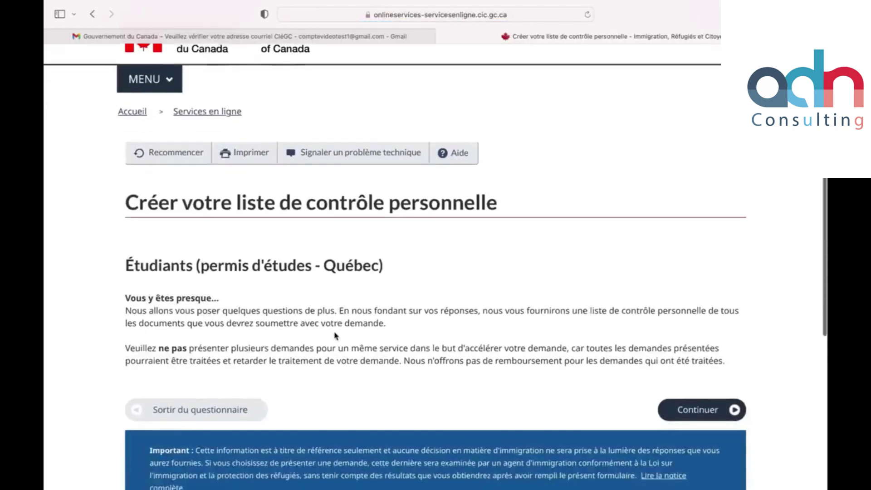
{"action": "scroll", "coordinate": [336, 336], "scroll_direction": "down", "scroll_amount": 2}
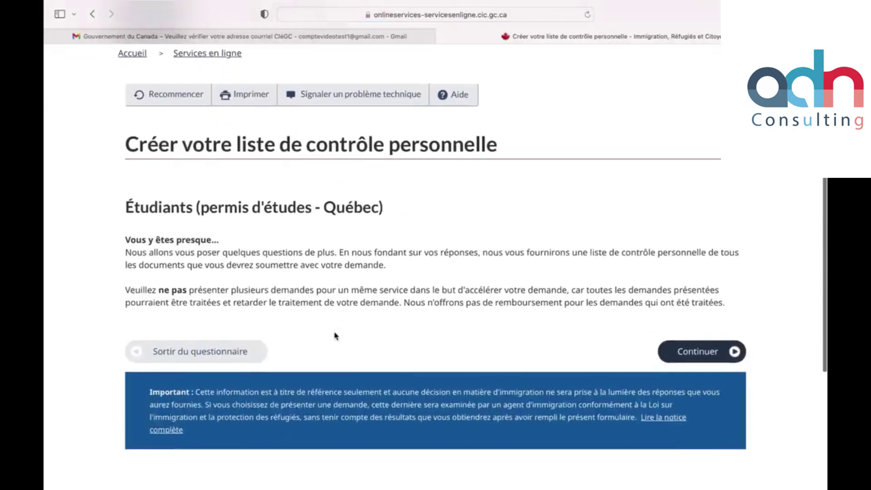
{"action": "scroll", "coordinate": [335, 335], "scroll_direction": "down", "scroll_amount": 1}
{"action": "left_click", "coordinate": [686, 328]}
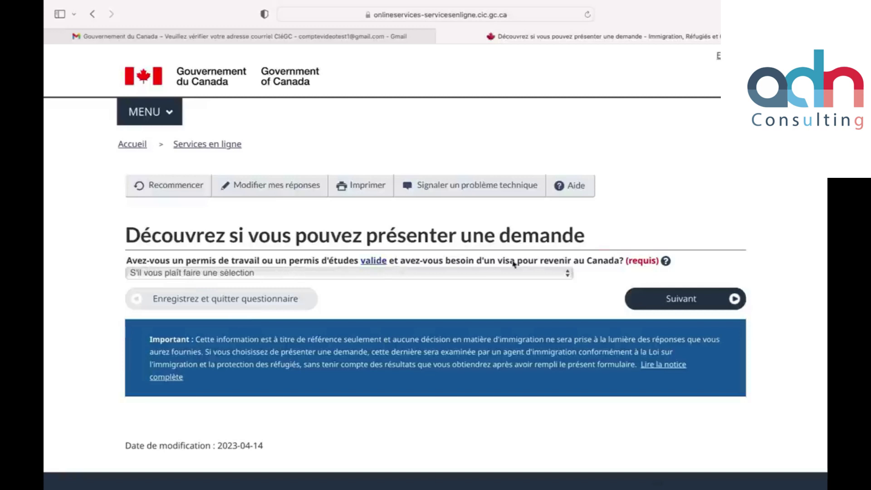
Step: Answer Non to holding a valid permit and to the student exchange question
{"action": "left_click", "coordinate": [538, 274]}
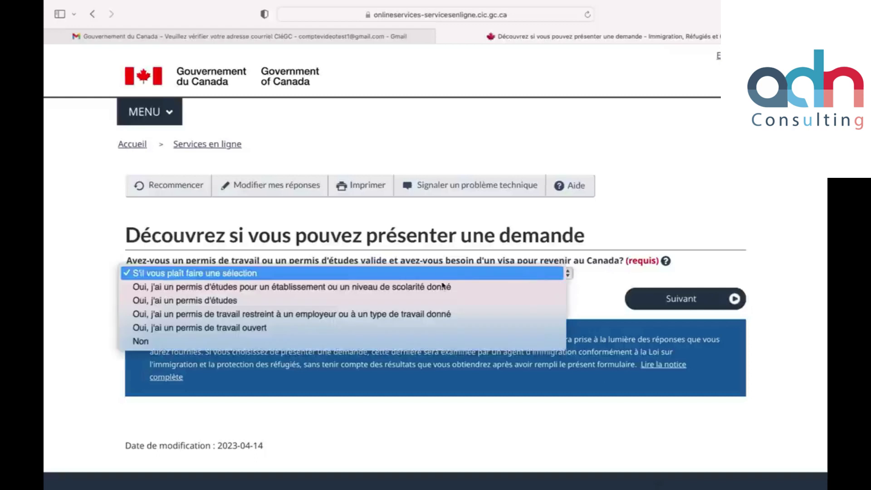
{"action": "left_click", "coordinate": [164, 344]}
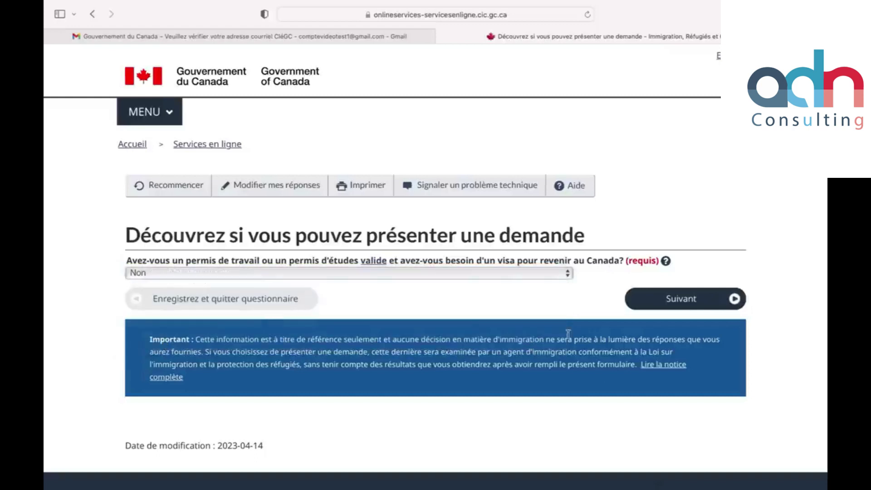
{"action": "left_click", "coordinate": [646, 309]}
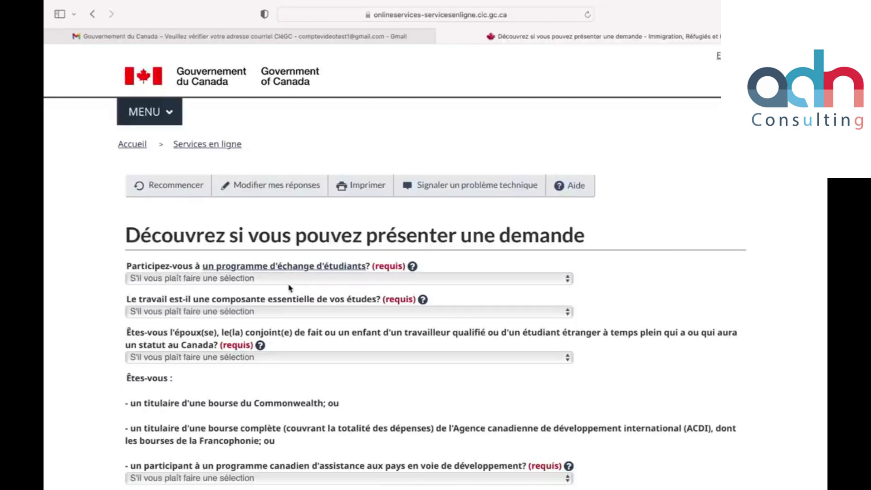
{"action": "left_click", "coordinate": [292, 282]}
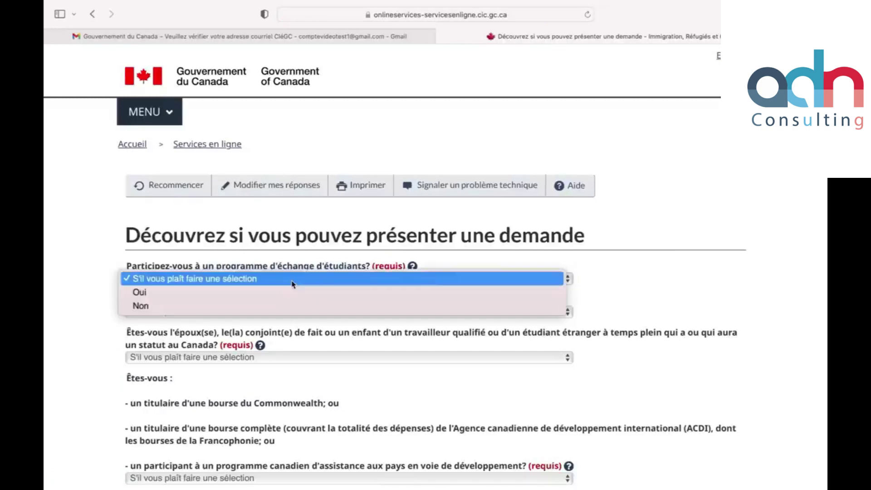
{"action": "left_click", "coordinate": [193, 307]}
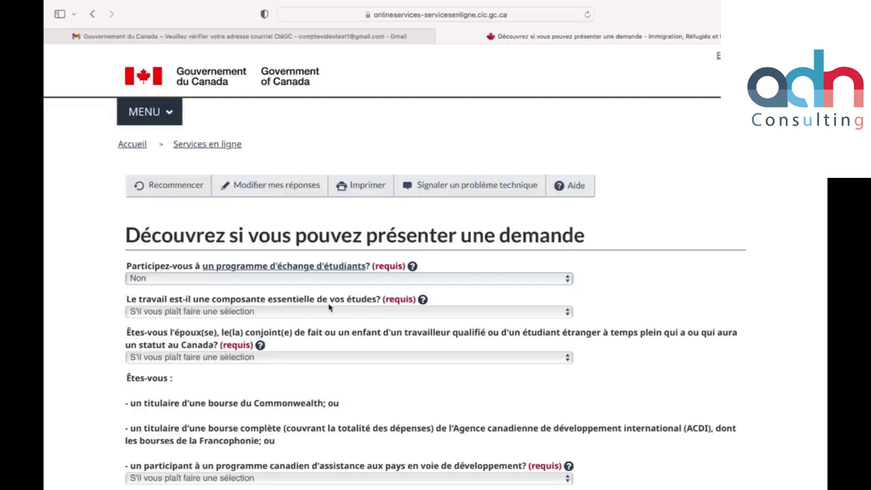
Step: Answer the work-component question, Non to the spouse and scholarship questions, then submit
{"action": "left_click", "coordinate": [330, 308]}
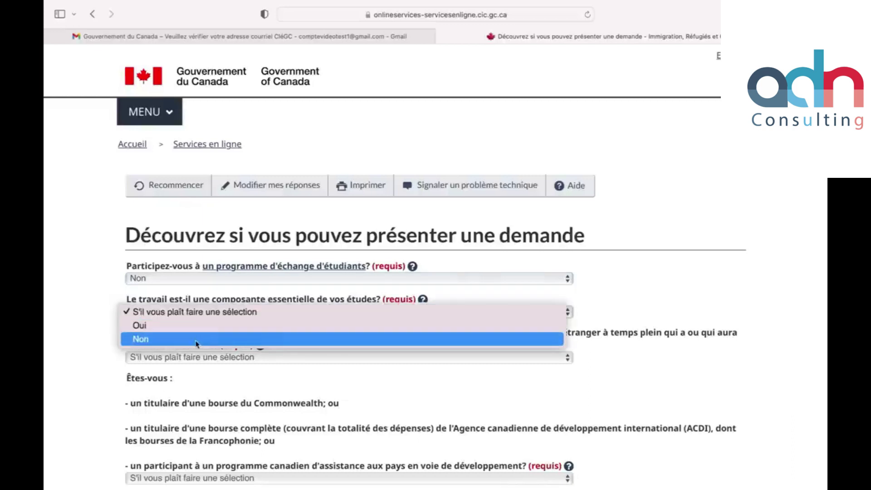
{"action": "left_click", "coordinate": [185, 329]}
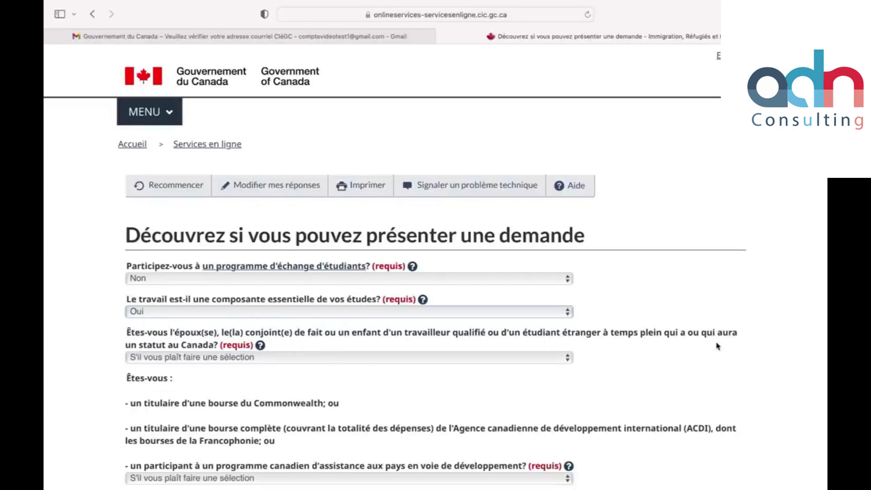
{"action": "left_click", "coordinate": [268, 358]}
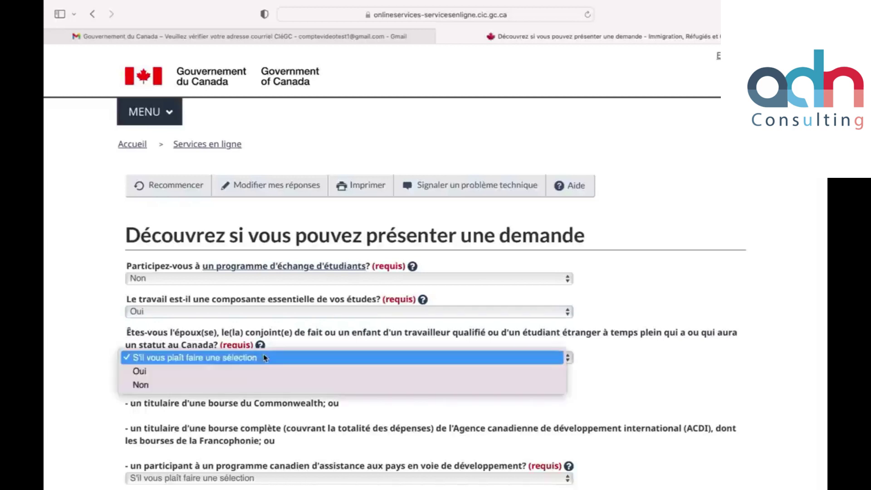
{"action": "left_click", "coordinate": [186, 385]}
{"action": "scroll", "coordinate": [263, 295], "scroll_direction": "down", "scroll_amount": 5}
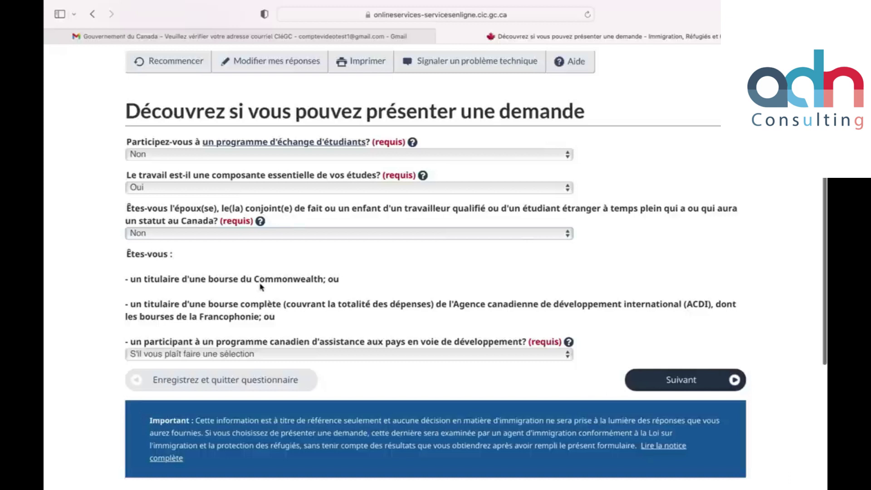
{"action": "left_click", "coordinate": [363, 353]}
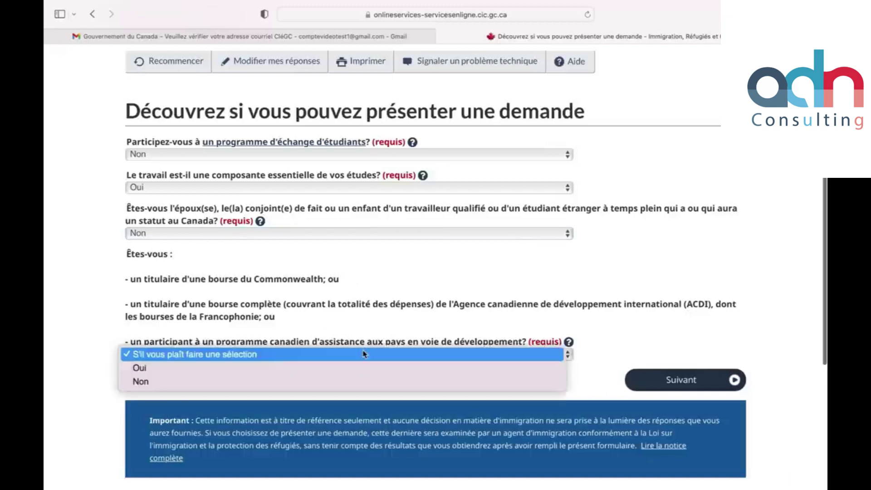
{"action": "left_click", "coordinate": [179, 382]}
{"action": "left_click", "coordinate": [656, 389]}
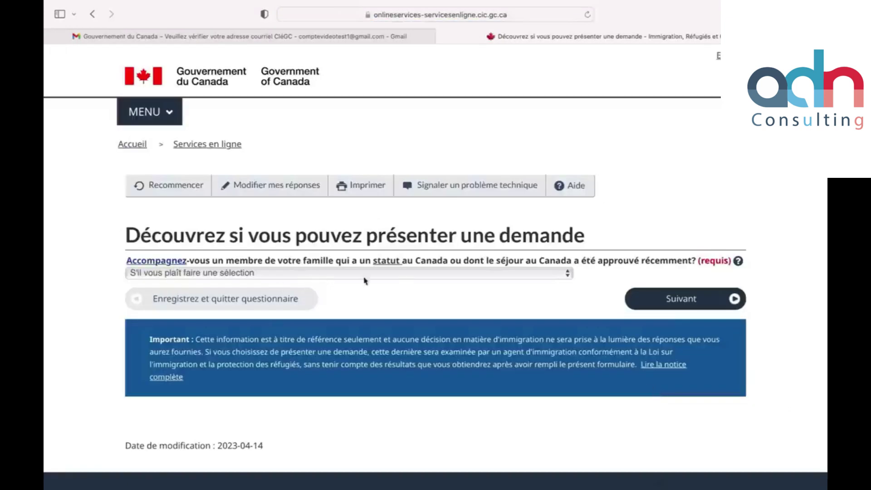
Step: Answer Non to accompanying a family member and to the criminal offence question
{"action": "left_click", "coordinate": [520, 274]}
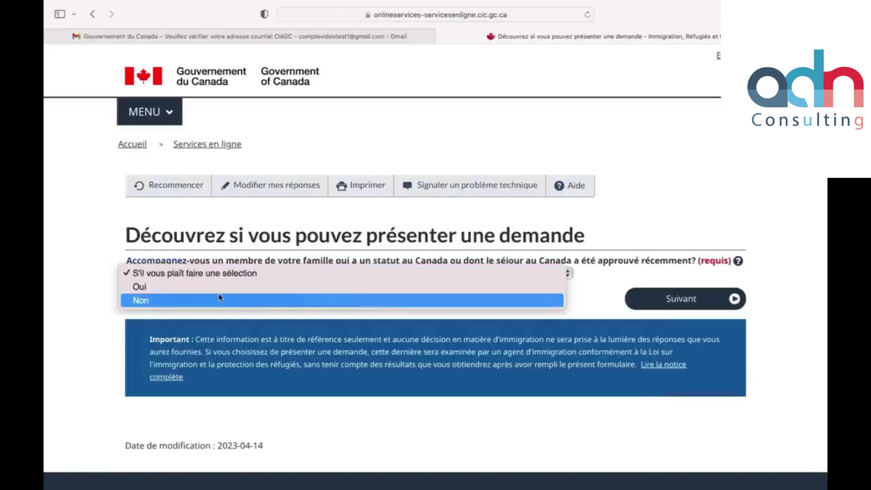
{"action": "left_click", "coordinate": [520, 300]}
{"action": "left_click", "coordinate": [667, 299]}
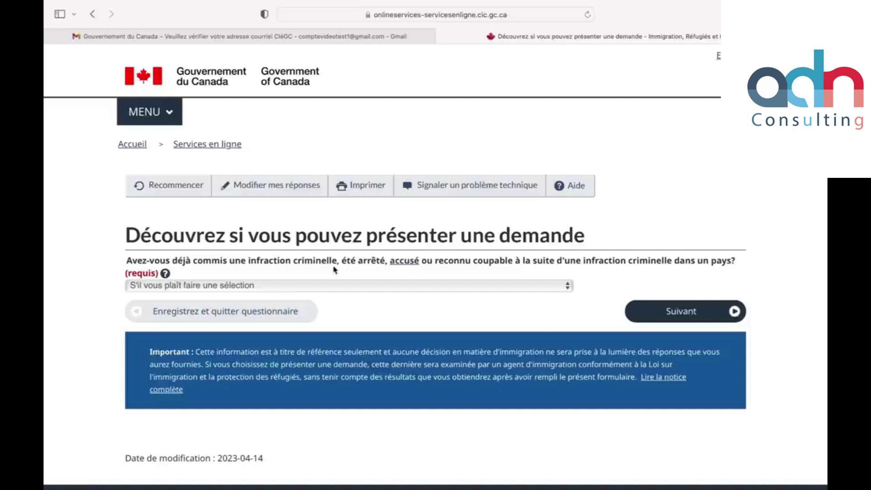
{"action": "left_click", "coordinate": [334, 284]}
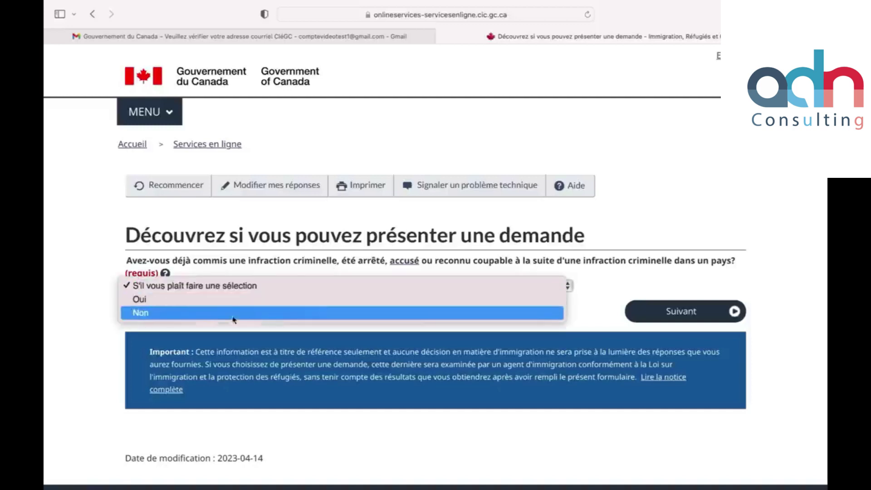
{"action": "left_click", "coordinate": [225, 313]}
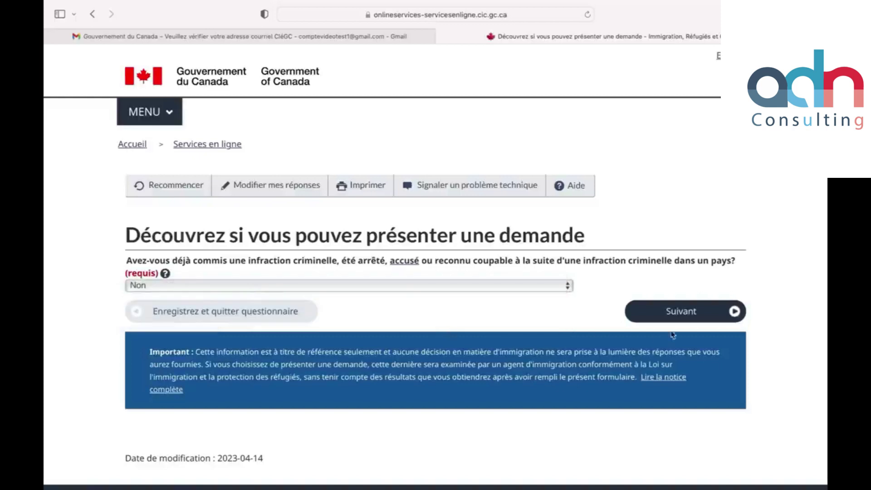
{"action": "left_click", "coordinate": [682, 317]}
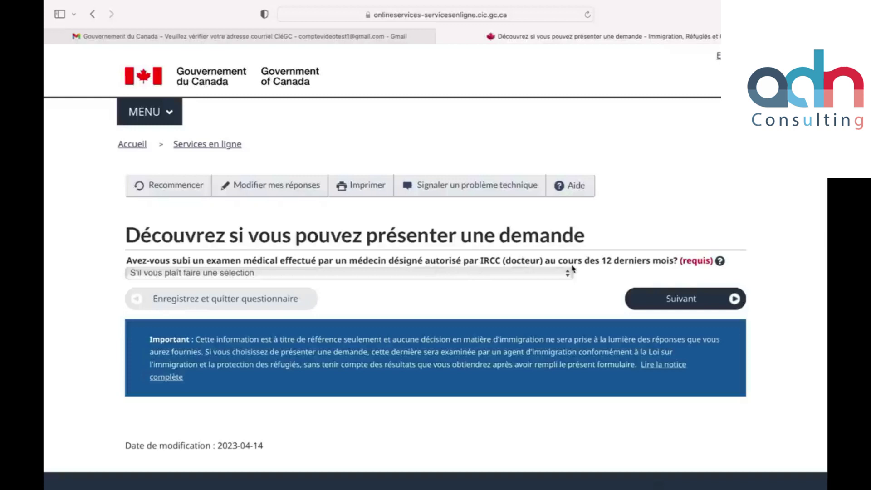
Step: Answer Non to the medical exam, designated countries and family application questions
{"action": "left_click", "coordinate": [319, 271]}
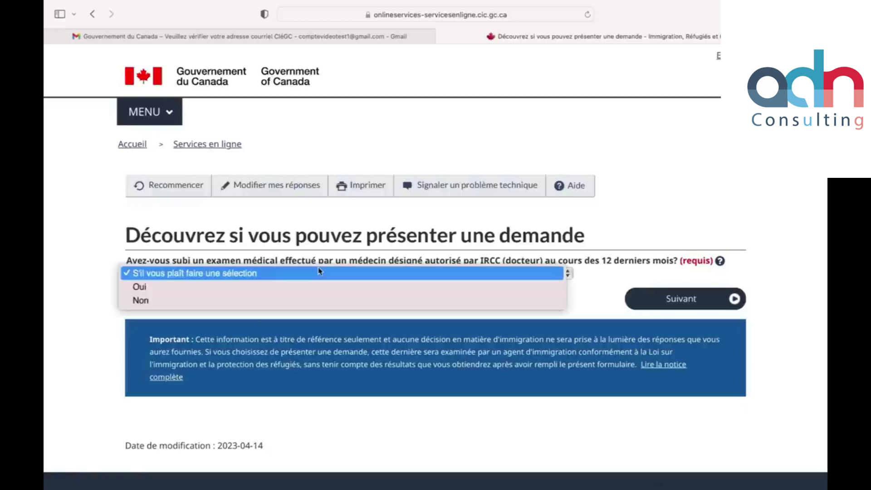
{"action": "left_click", "coordinate": [195, 302]}
{"action": "left_click", "coordinate": [651, 302]}
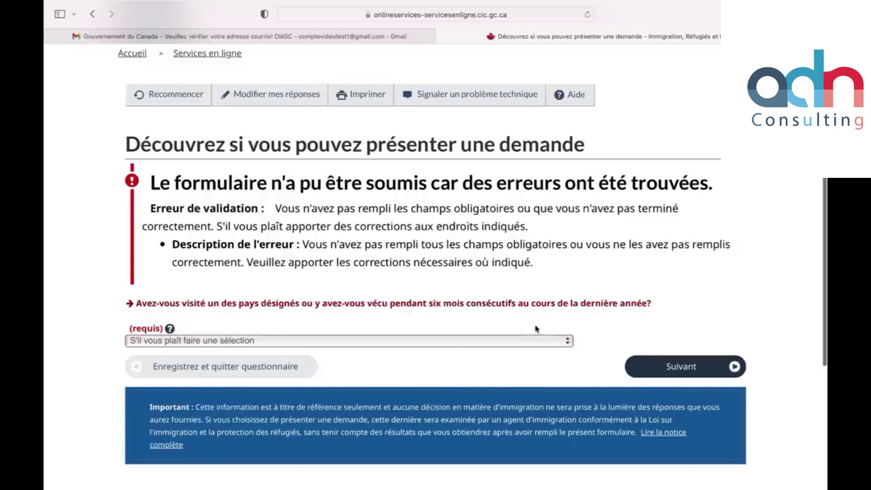
{"action": "scroll", "coordinate": [626, 320], "scroll_direction": "down", "scroll_amount": 3}
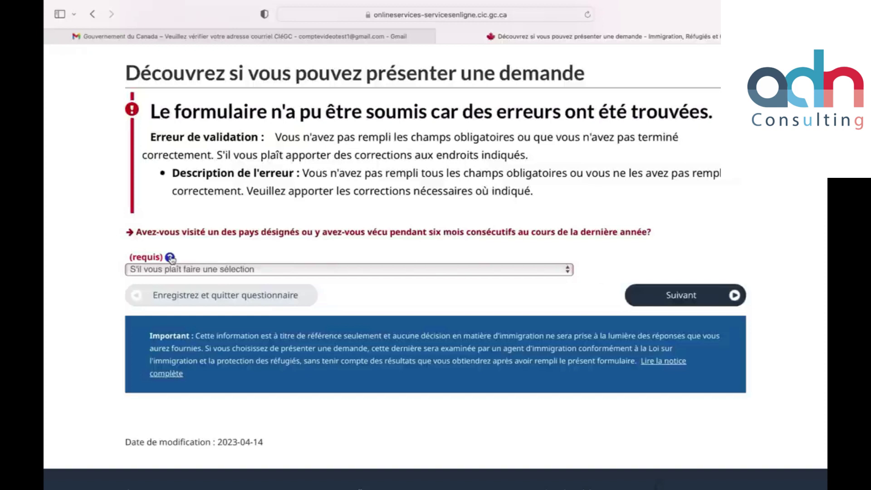
{"action": "left_click", "coordinate": [197, 271]}
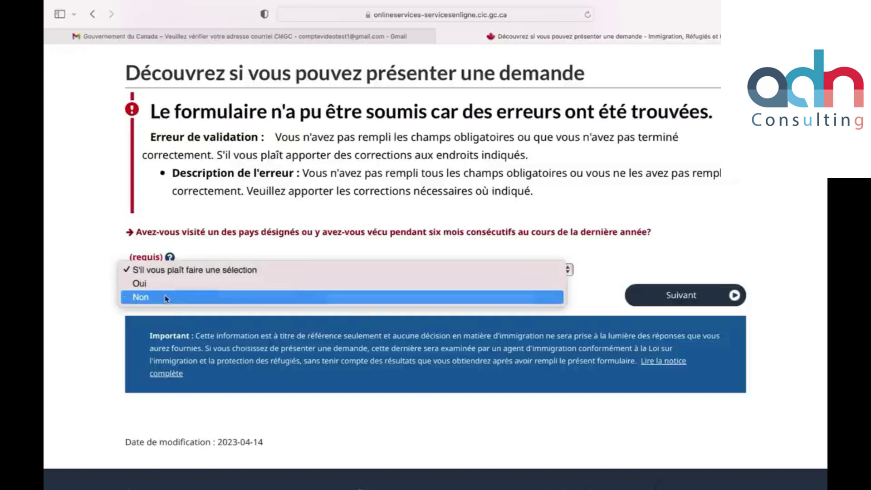
{"action": "left_click", "coordinate": [323, 295]}
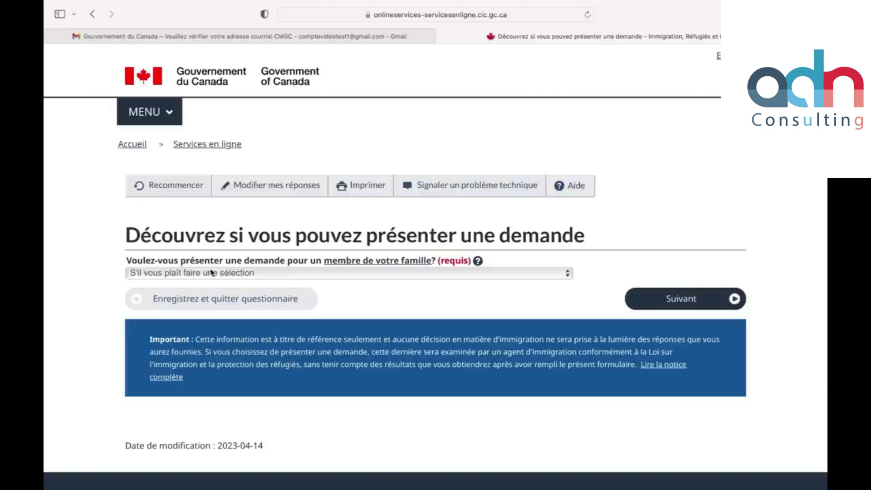
{"action": "left_click", "coordinate": [370, 274]}
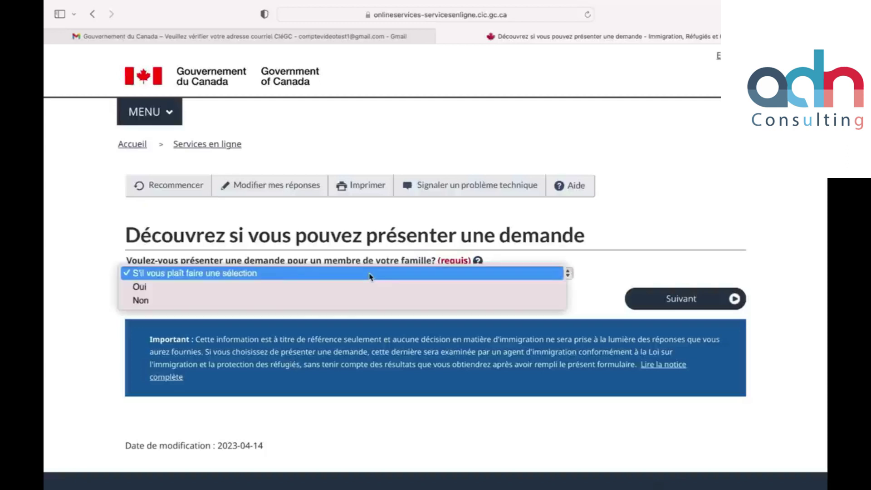
{"action": "left_click", "coordinate": [247, 299]}
{"action": "left_click", "coordinate": [651, 293]}
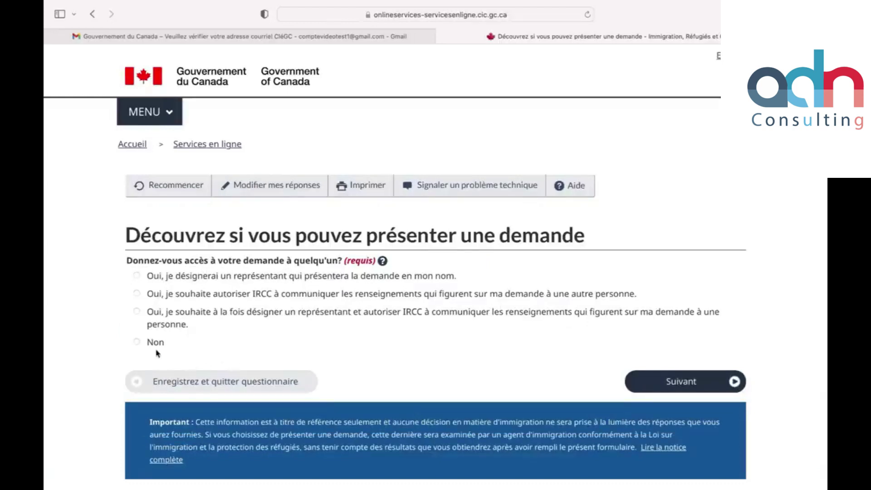
Step: Grant nobody access to the application and choose to pay the application fees
{"action": "left_click", "coordinate": [137, 342]}
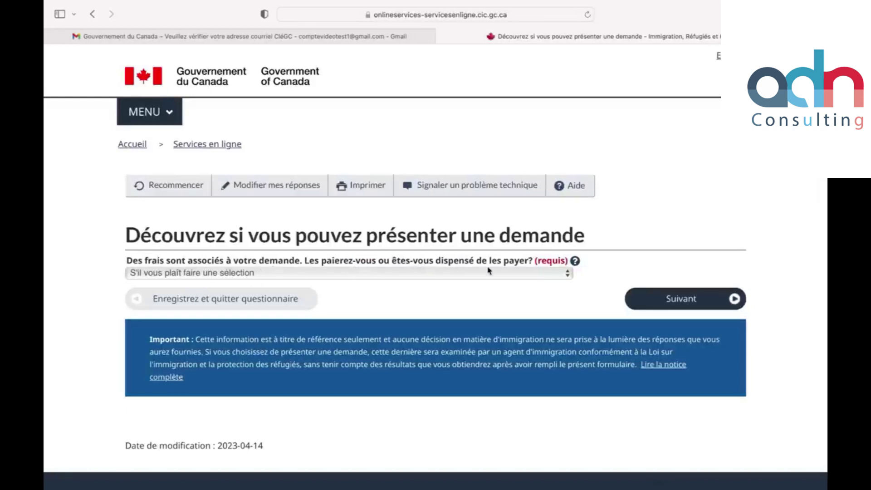
{"action": "left_click", "coordinate": [461, 275]}
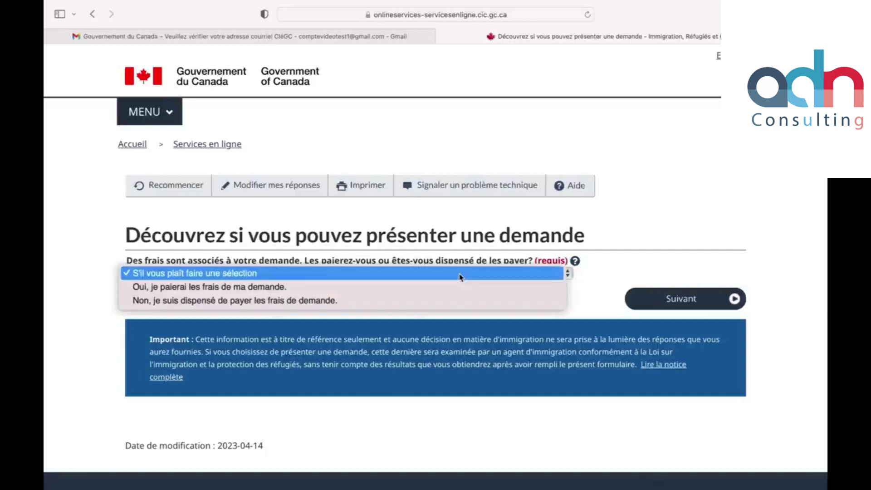
{"action": "left_click", "coordinate": [267, 286]}
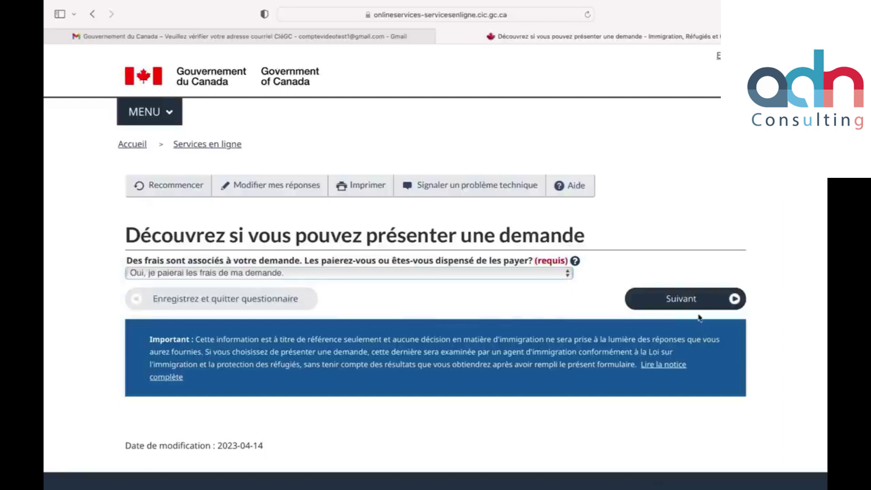
{"action": "left_click", "coordinate": [696, 300]}
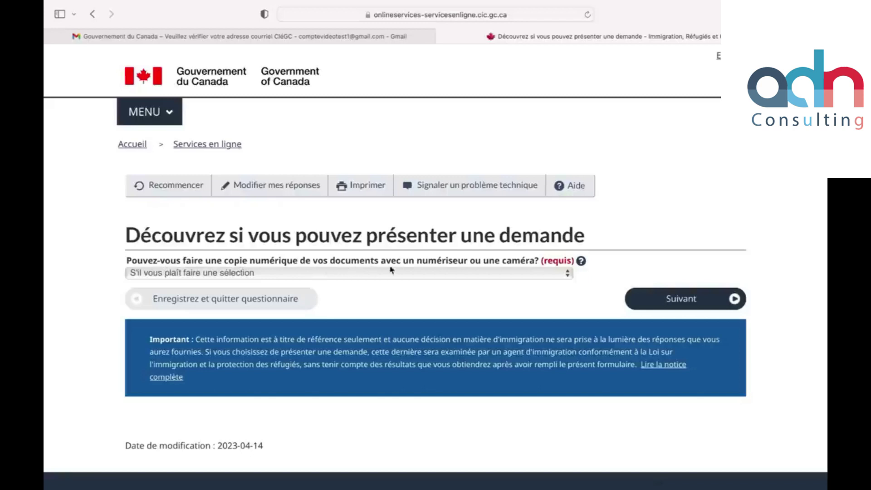
Step: Answer Oui to scanning documents and paying fees online, then submit for review
{"action": "left_click", "coordinate": [507, 275]}
{"action": "left_click", "coordinate": [197, 291]}
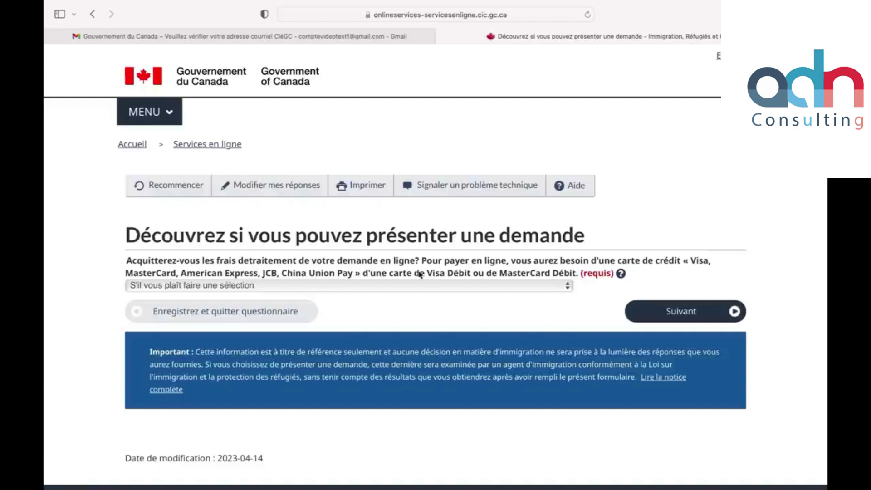
{"action": "left_click", "coordinate": [462, 287]}
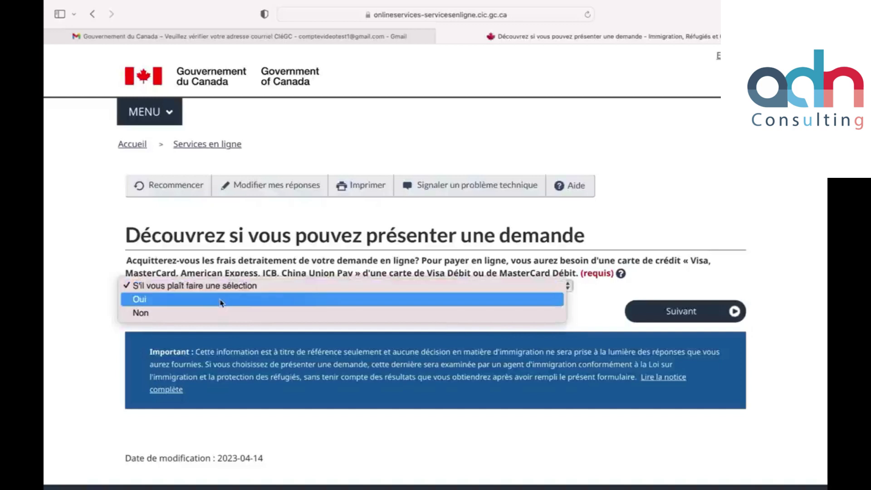
{"action": "left_click", "coordinate": [221, 300]}
{"action": "left_click", "coordinate": [652, 311]}
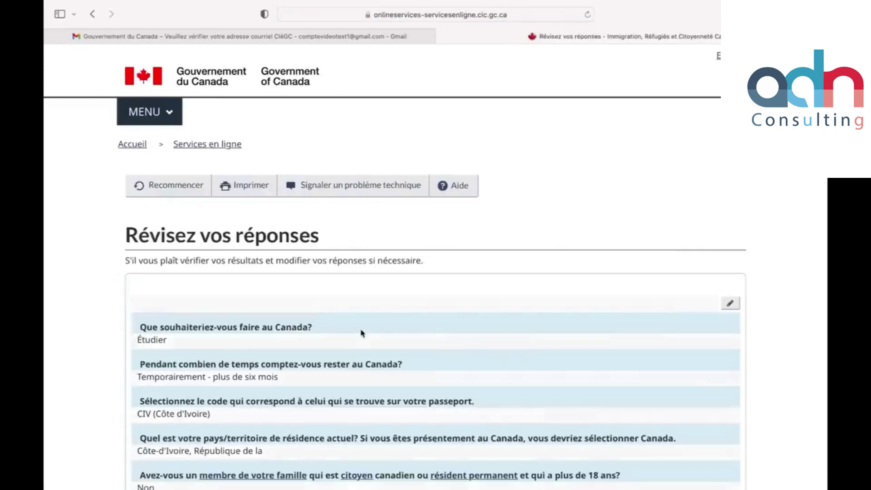
Step: Review the questionnaire answers to the bottom and continue to the 'Présentation de votre demande' page
{"action": "scroll", "coordinate": [361, 333], "scroll_direction": "down", "scroll_amount": 6}
{"action": "scroll", "coordinate": [361, 334], "scroll_direction": "up", "scroll_amount": 6}
{"action": "scroll", "coordinate": [361, 333], "scroll_direction": "down", "scroll_amount": 2}
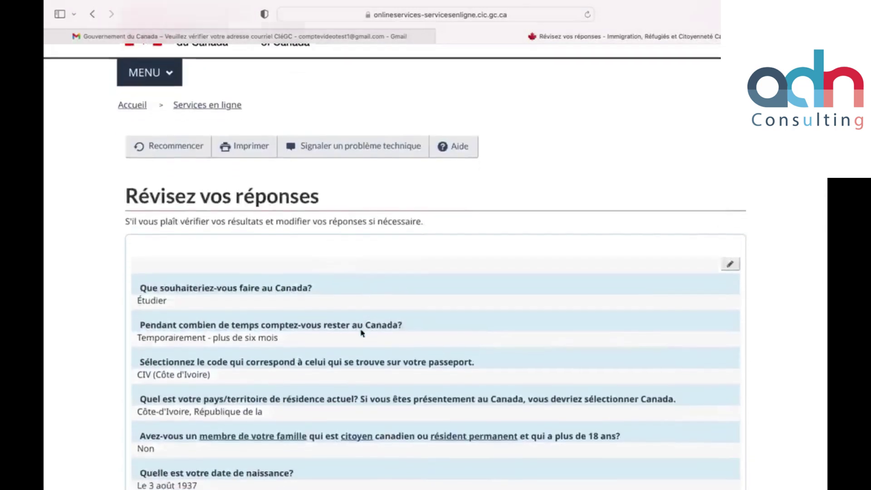
{"action": "scroll", "coordinate": [361, 333], "scroll_direction": "down", "scroll_amount": 3}
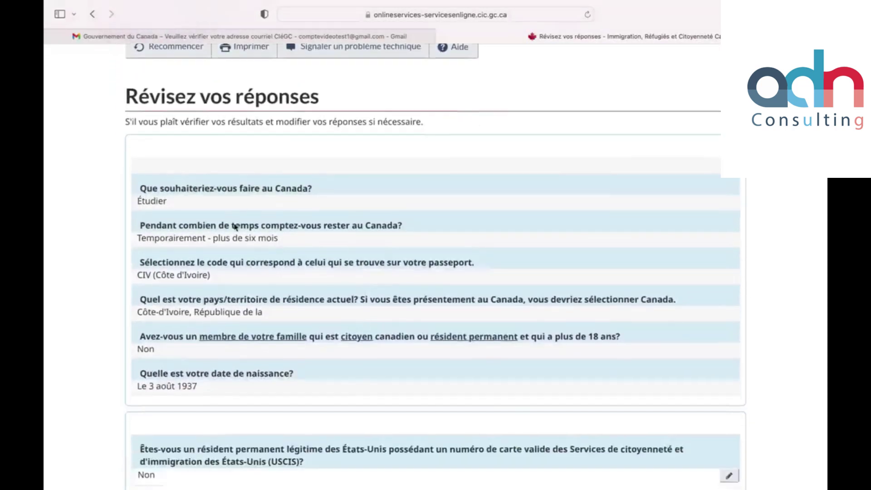
{"action": "scroll", "coordinate": [234, 223], "scroll_direction": "down", "scroll_amount": 5}
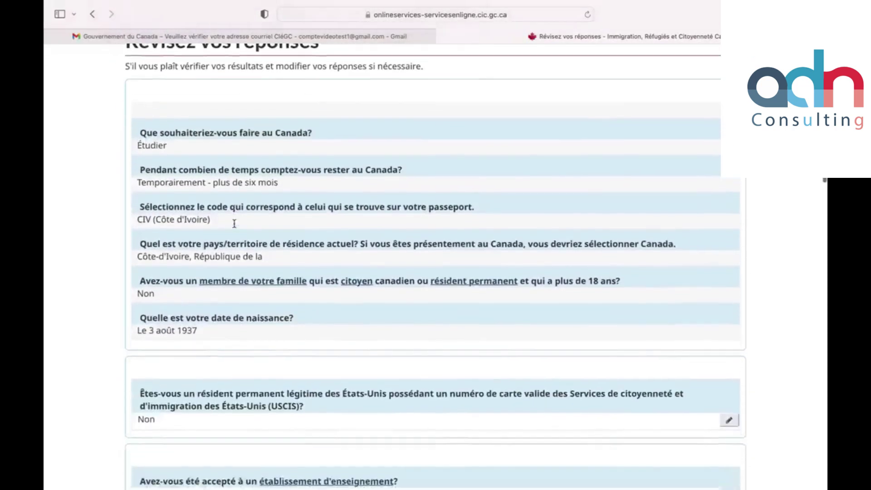
{"action": "scroll", "coordinate": [234, 223], "scroll_direction": "down", "scroll_amount": 6}
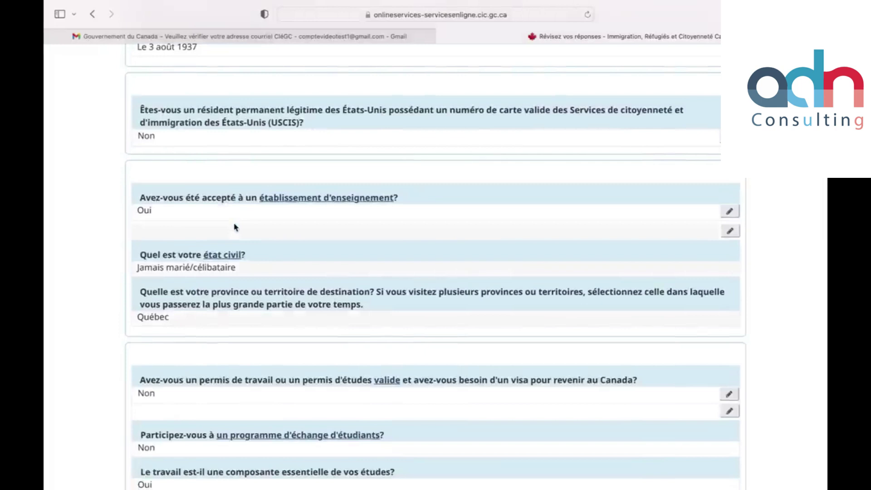
{"action": "scroll", "coordinate": [234, 227], "scroll_direction": "down", "scroll_amount": 20}
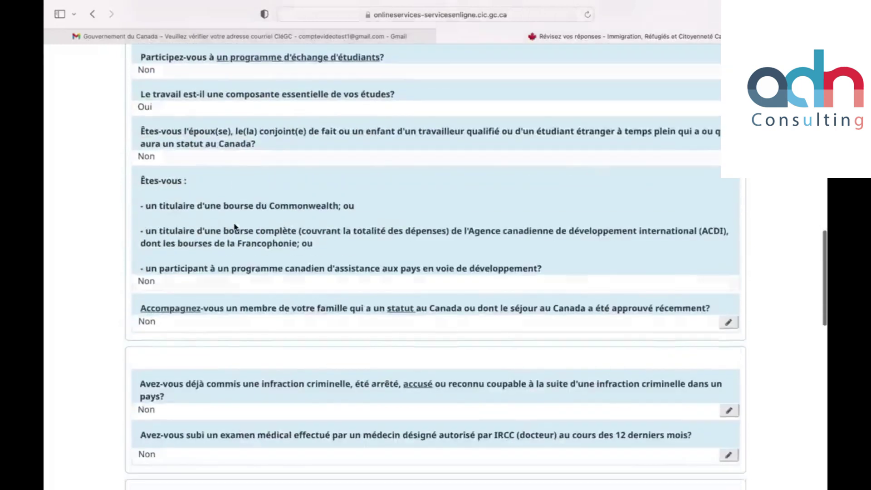
{"action": "scroll", "coordinate": [234, 227], "scroll_direction": "down", "scroll_amount": 10}
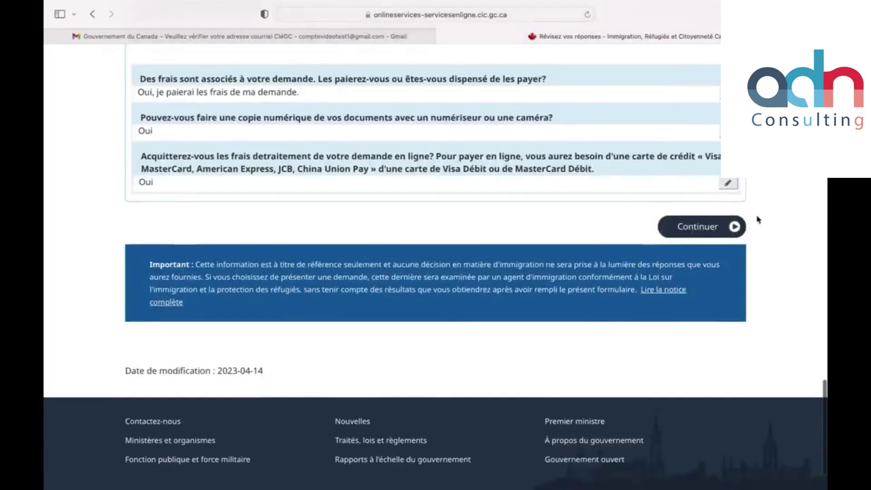
{"action": "left_click", "coordinate": [725, 228]}
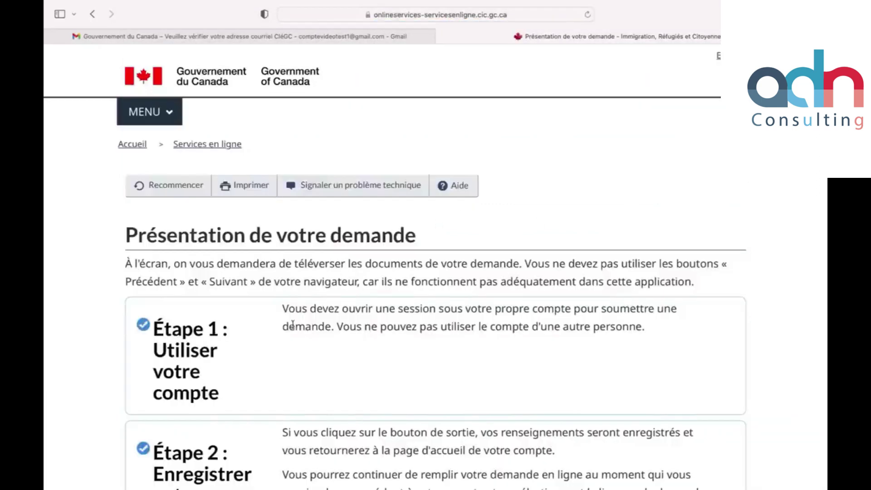
Step: Read through Étapes 1–4, continue, and scroll the personal checklist showing the IMM1294 form
{"action": "scroll", "coordinate": [292, 324], "scroll_direction": "down", "scroll_amount": 1}
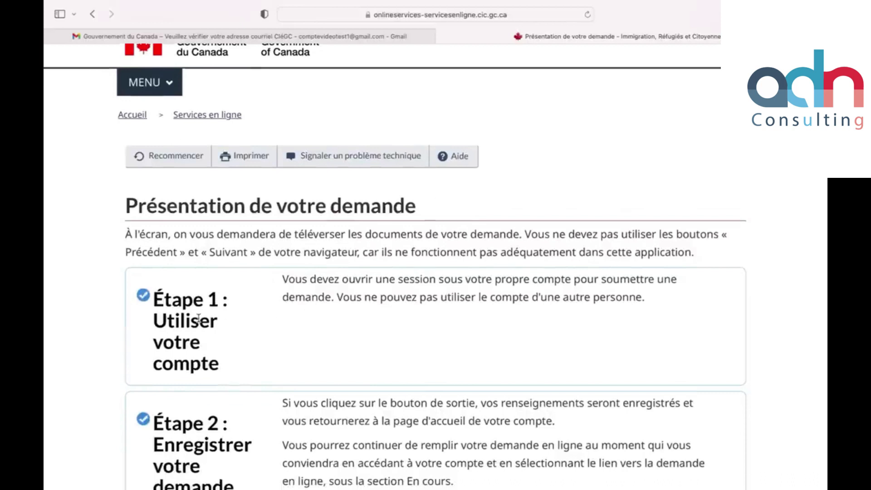
{"action": "scroll", "coordinate": [198, 317], "scroll_direction": "down", "scroll_amount": 5}
{"action": "scroll", "coordinate": [199, 318], "scroll_direction": "down", "scroll_amount": 5}
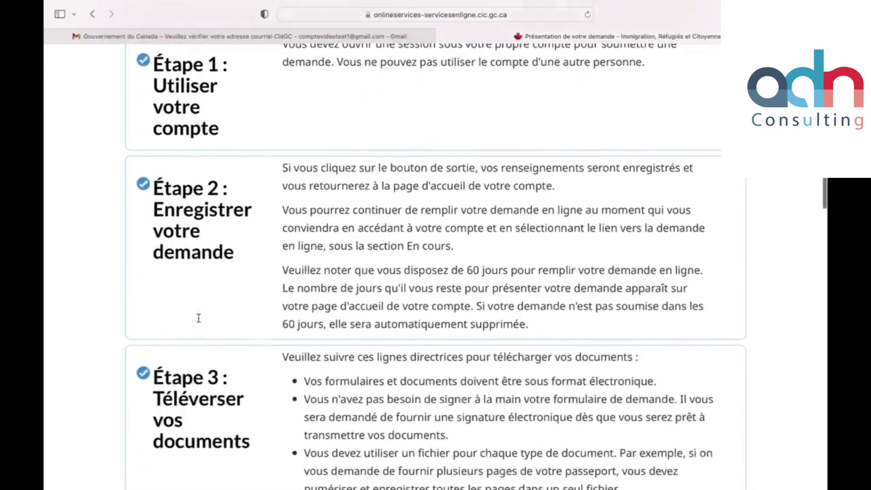
{"action": "scroll", "coordinate": [198, 320], "scroll_direction": "down", "scroll_amount": 14}
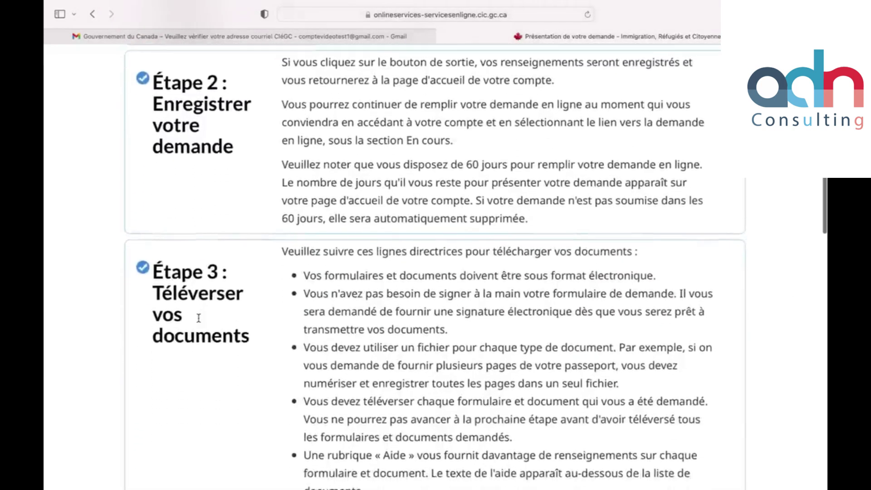
{"action": "scroll", "coordinate": [199, 317], "scroll_direction": "down", "scroll_amount": 15}
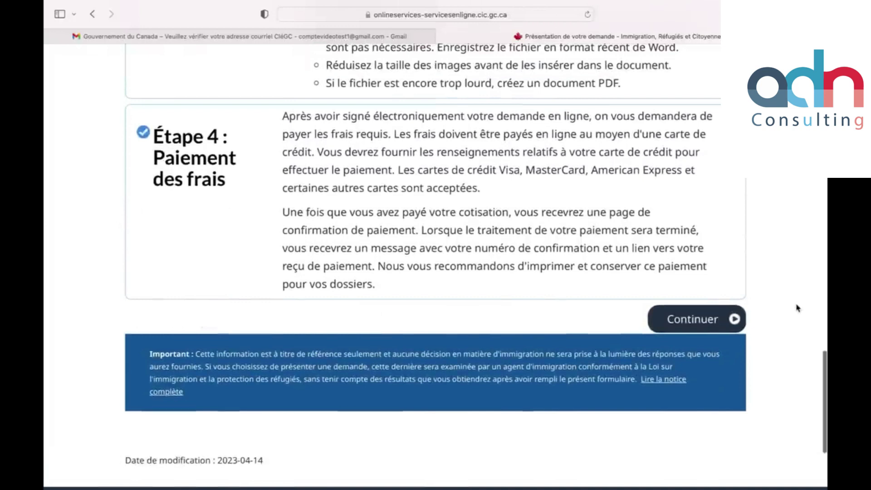
{"action": "left_click", "coordinate": [736, 321]}
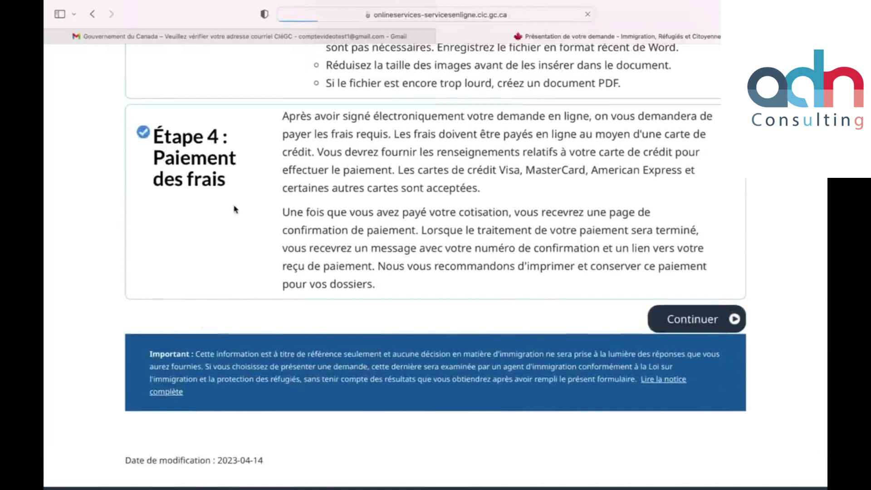
{"action": "scroll", "coordinate": [217, 326], "scroll_direction": "down", "scroll_amount": 3}
{"action": "scroll", "coordinate": [216, 325], "scroll_direction": "down", "scroll_amount": 5}
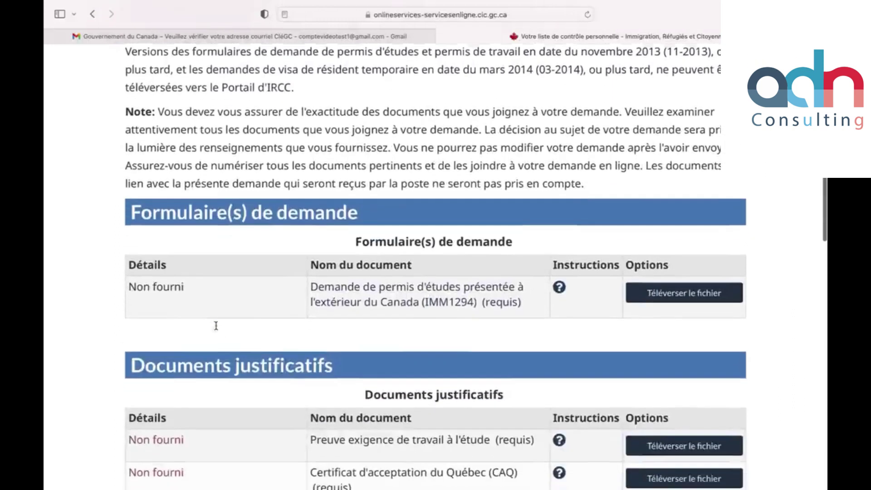
Step: Open the 'Demande de permis d'études (IMM1294)' PDF from the checklist in a new tab
{"action": "scroll", "coordinate": [216, 317], "scroll_direction": "down", "scroll_amount": 3}
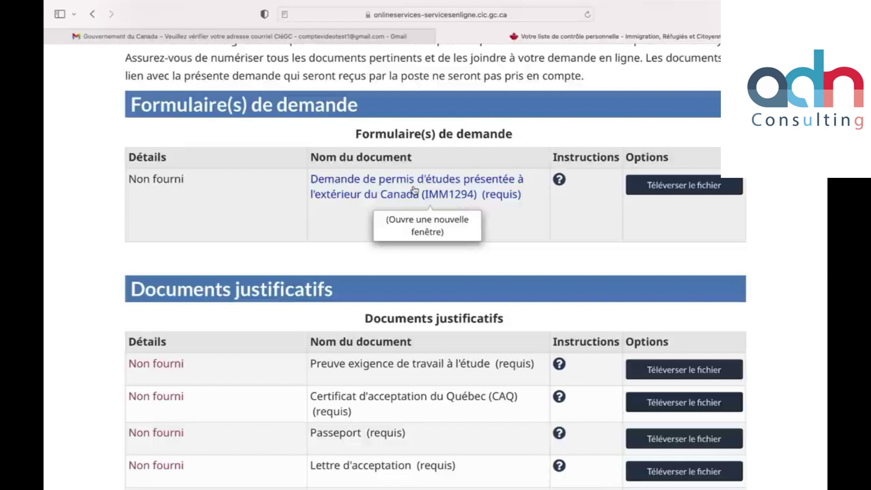
{"action": "left_click", "coordinate": [414, 190]}
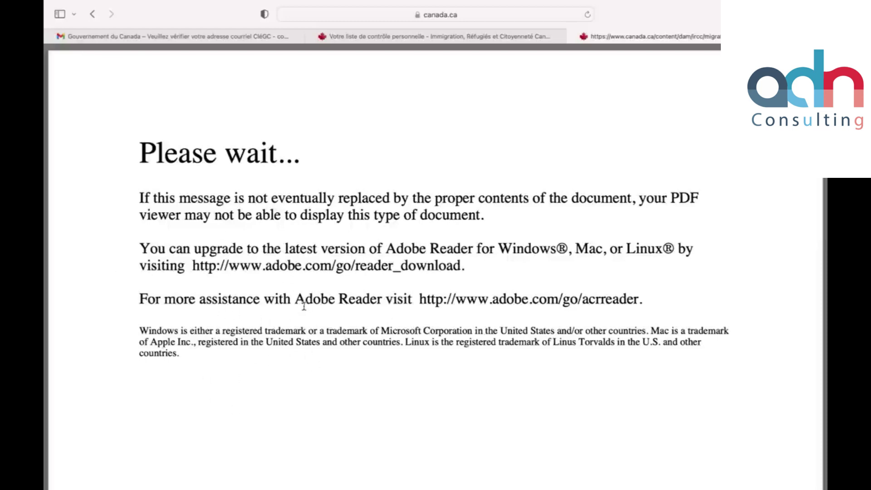
Step: Leave the IMM1294 'Please wait...' page, glance at Gmail, and return to the checklist tab
{"action": "left_click_drag", "start_coordinate": [295, 300], "coordinate": [380, 301]}
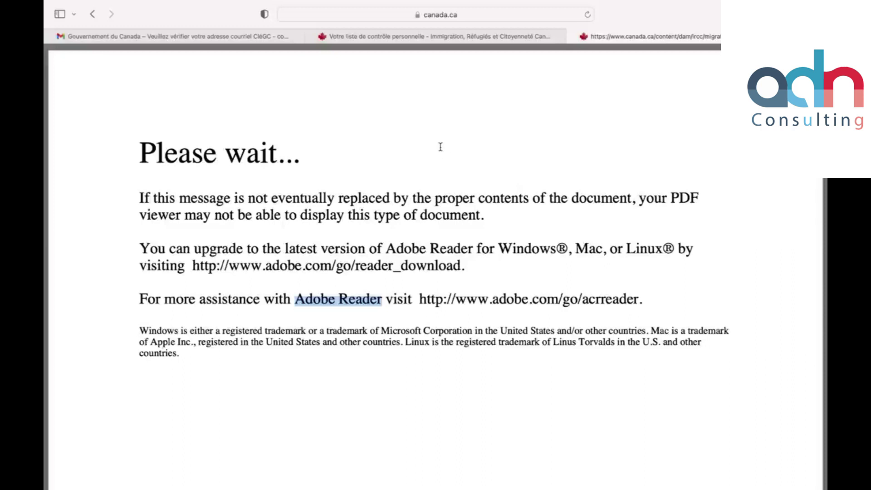
{"action": "left_click", "coordinate": [270, 40]}
{"action": "left_click", "coordinate": [393, 41]}
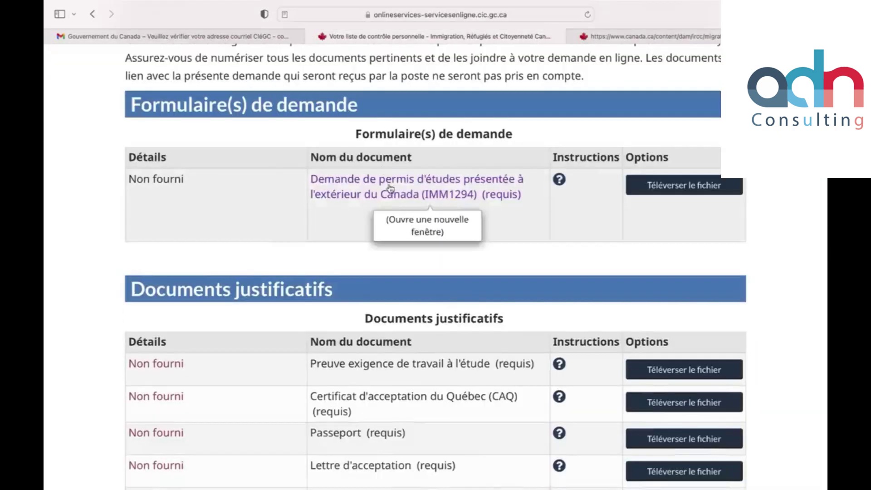
Step: Review the Documents justificatifs table and open the 'Informations sur la famille (IMM 5645)' PDF
{"action": "scroll", "coordinate": [390, 188], "scroll_direction": "down", "scroll_amount": 5}
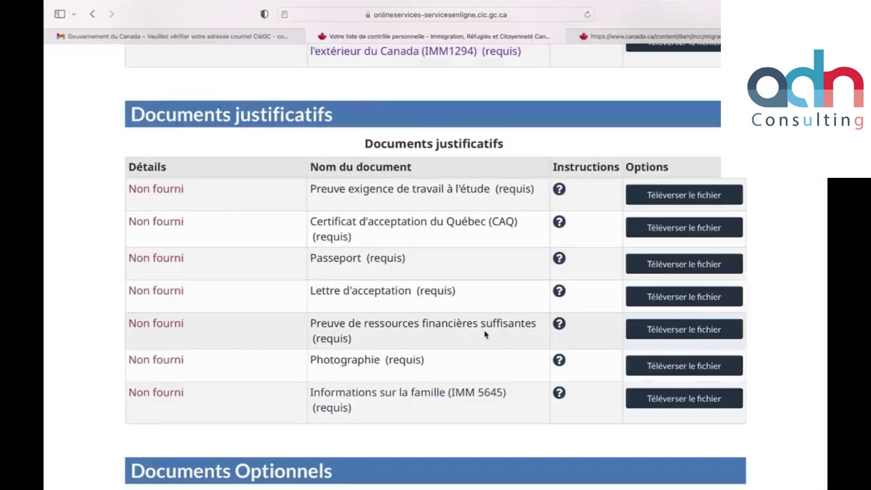
{"action": "scroll", "coordinate": [485, 334], "scroll_direction": "down", "scroll_amount": 1}
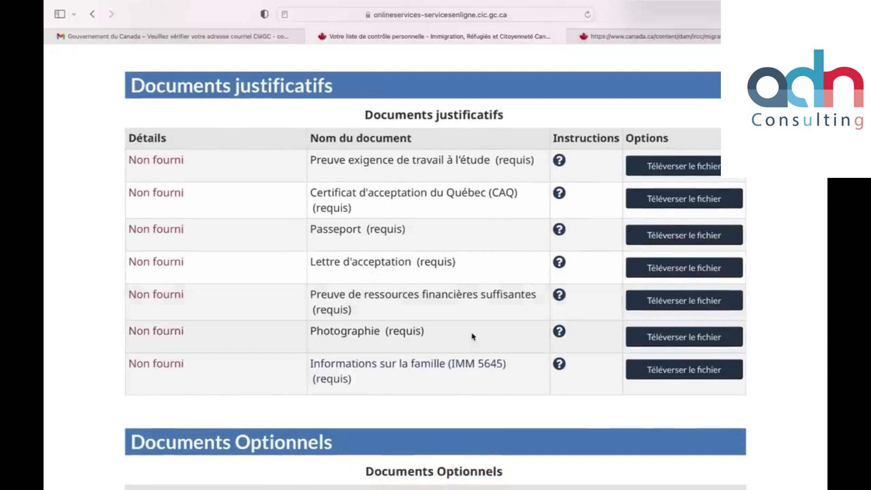
{"action": "scroll", "coordinate": [422, 348], "scroll_direction": "down", "scroll_amount": 2}
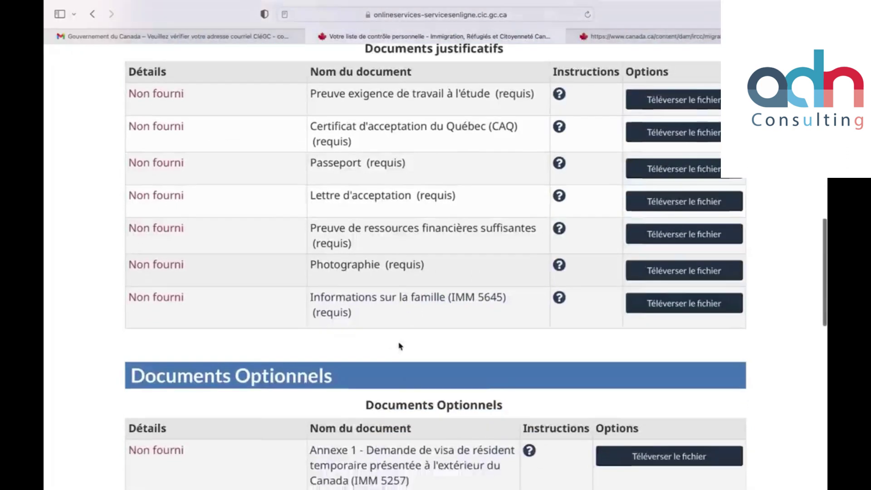
{"action": "left_click", "coordinate": [393, 304]}
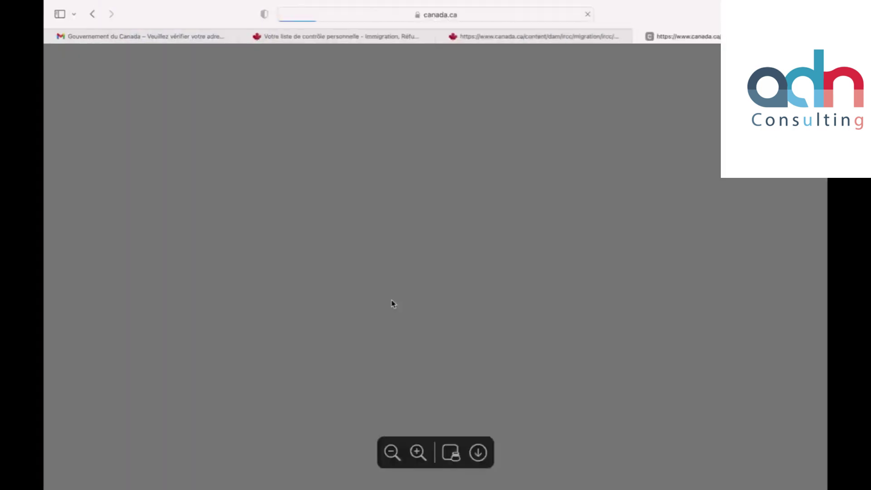
Step: Look over the IMM 5645 form's Section A and Section B tables, then return to the top
{"action": "scroll", "coordinate": [264, 280], "scroll_direction": "down", "scroll_amount": 3}
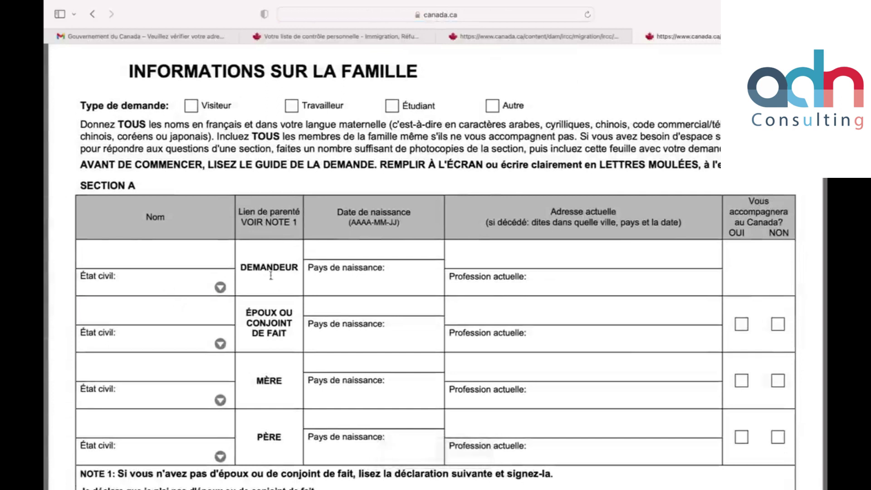
{"action": "scroll", "coordinate": [269, 282], "scroll_direction": "down", "scroll_amount": 3}
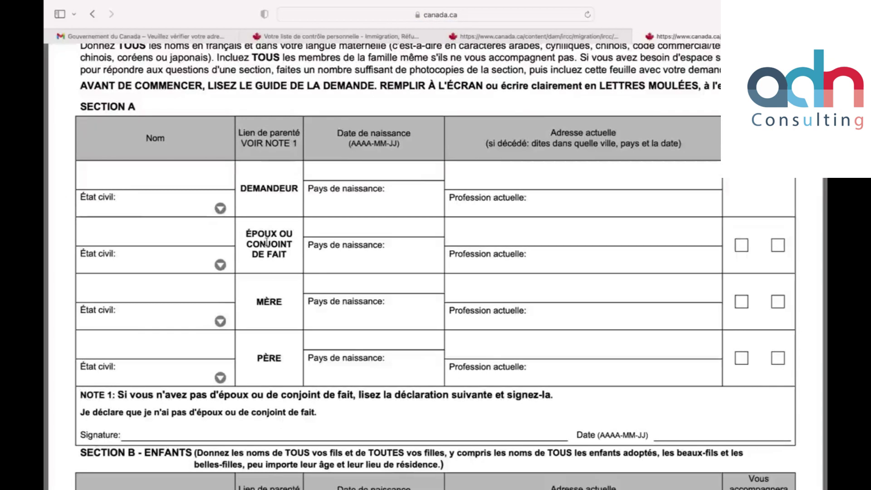
{"action": "scroll", "coordinate": [297, 295], "scroll_direction": "down", "scroll_amount": 10}
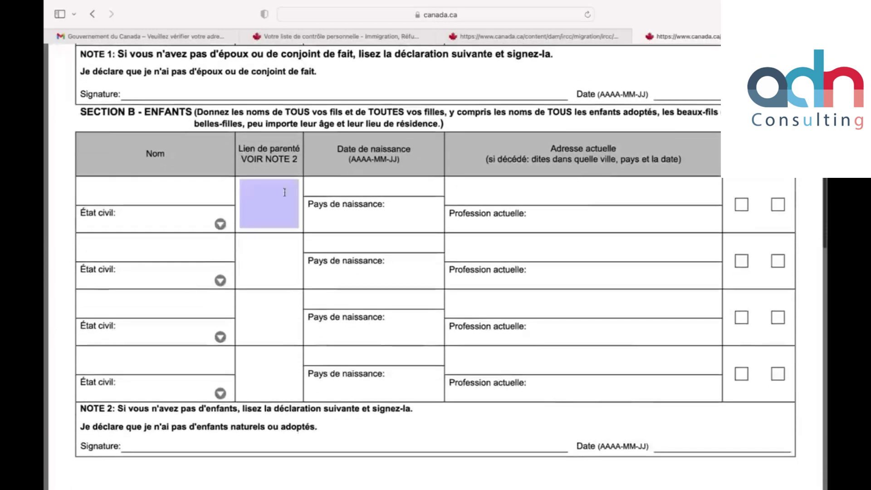
{"action": "scroll", "coordinate": [480, 200], "scroll_direction": "up", "scroll_amount": 15}
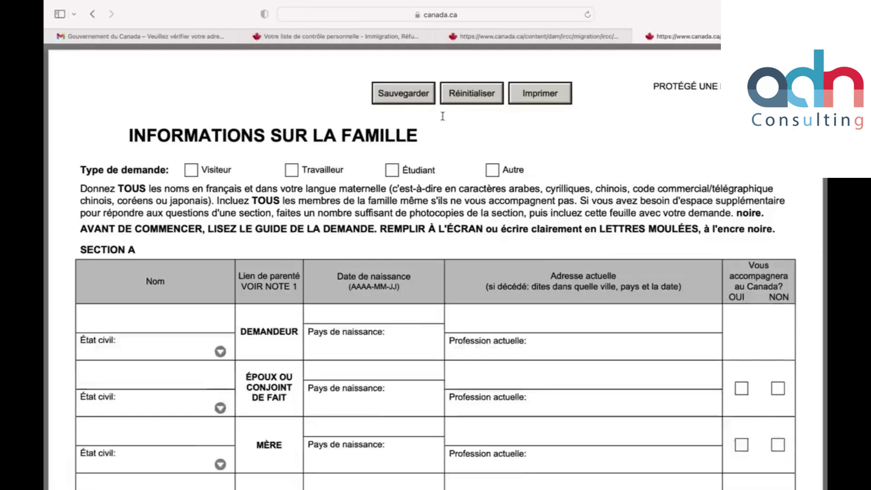
{"action": "mouse_move", "coordinate": [388, 42]}
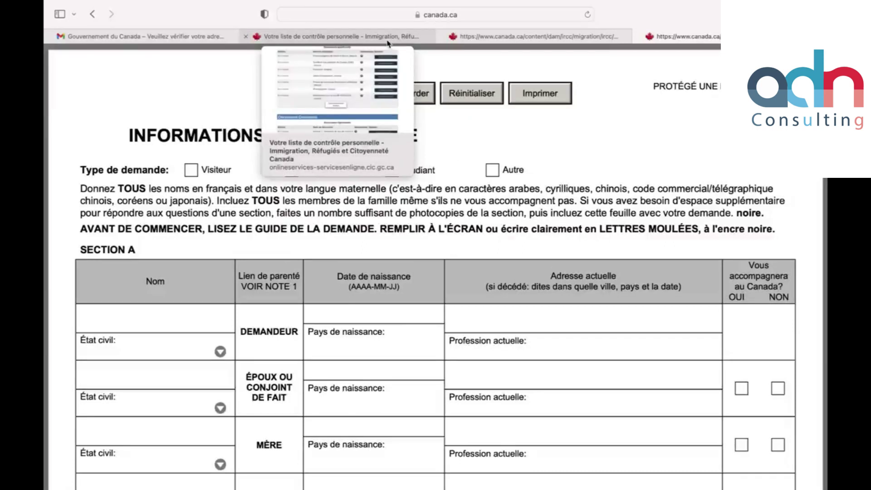
{"action": "left_click", "coordinate": [388, 42]}
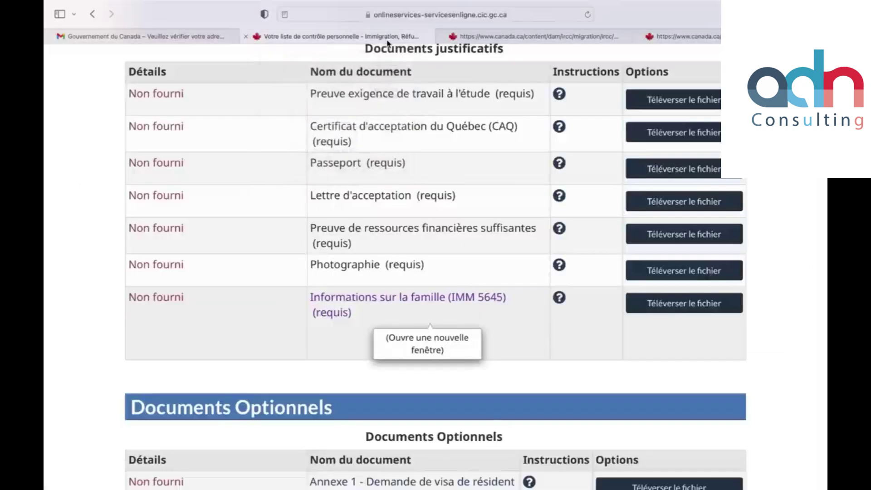
{"action": "scroll", "coordinate": [321, 309], "scroll_direction": "down", "scroll_amount": 5}
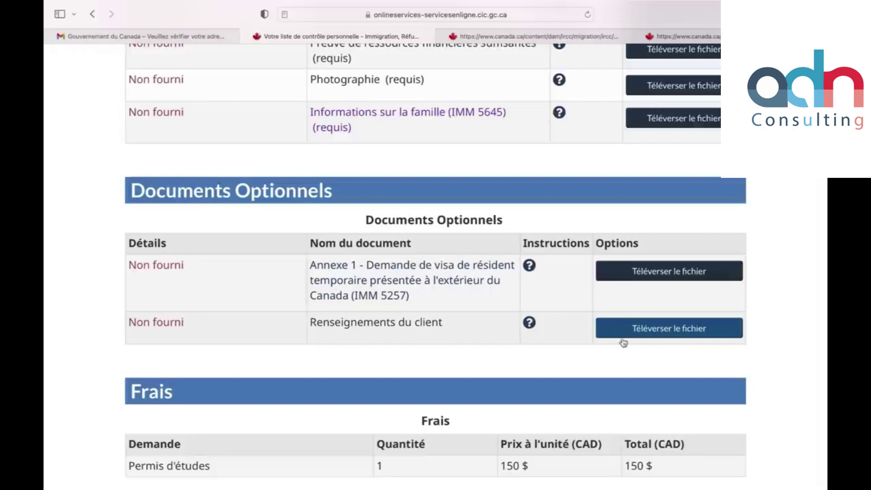
{"action": "scroll", "coordinate": [442, 375], "scroll_direction": "down", "scroll_amount": 3}
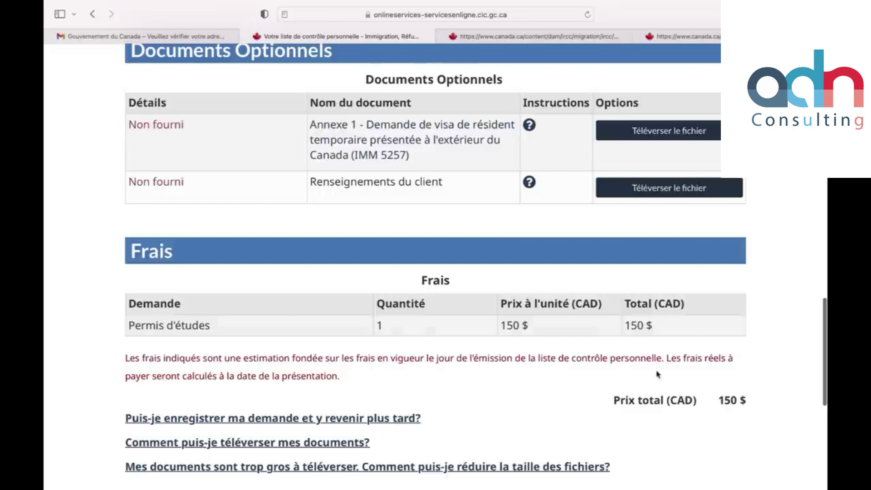
{"action": "scroll", "coordinate": [635, 404], "scroll_direction": "down", "scroll_amount": 1}
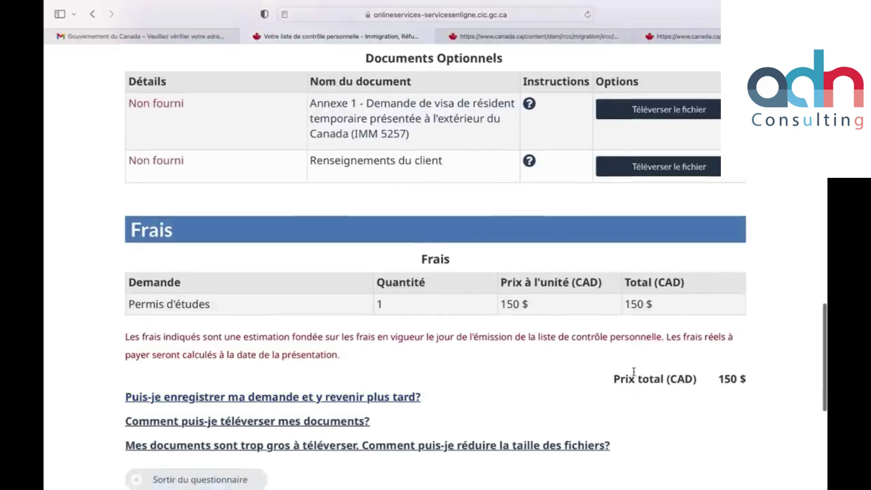
{"action": "scroll", "coordinate": [632, 372], "scroll_direction": "down", "scroll_amount": 2}
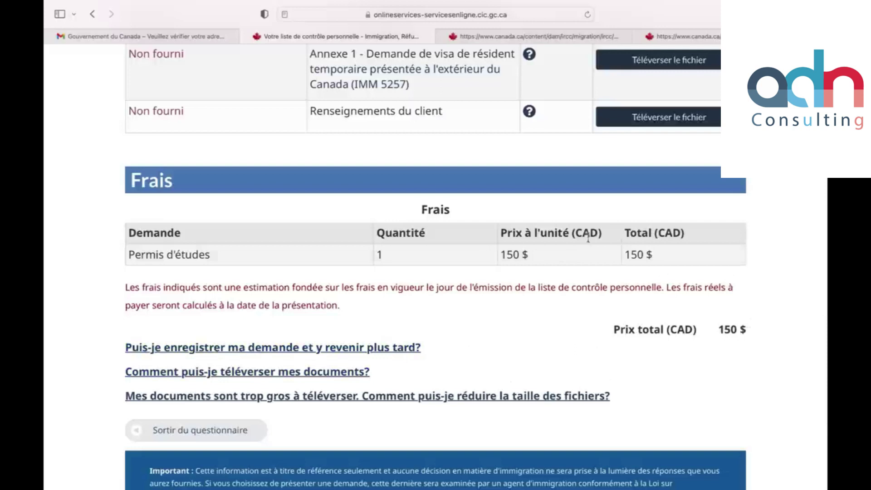
{"action": "scroll", "coordinate": [573, 191], "scroll_direction": "up", "scroll_amount": 8}
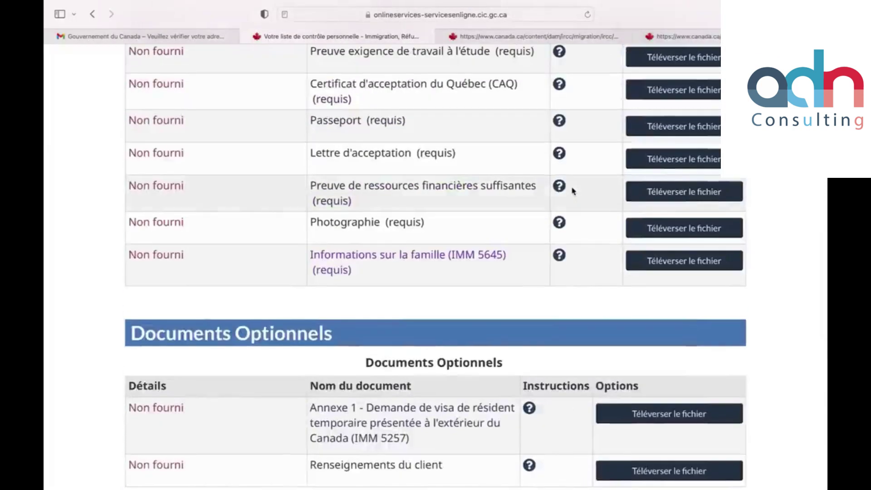
{"action": "scroll", "coordinate": [573, 190], "scroll_direction": "up", "scroll_amount": 4}
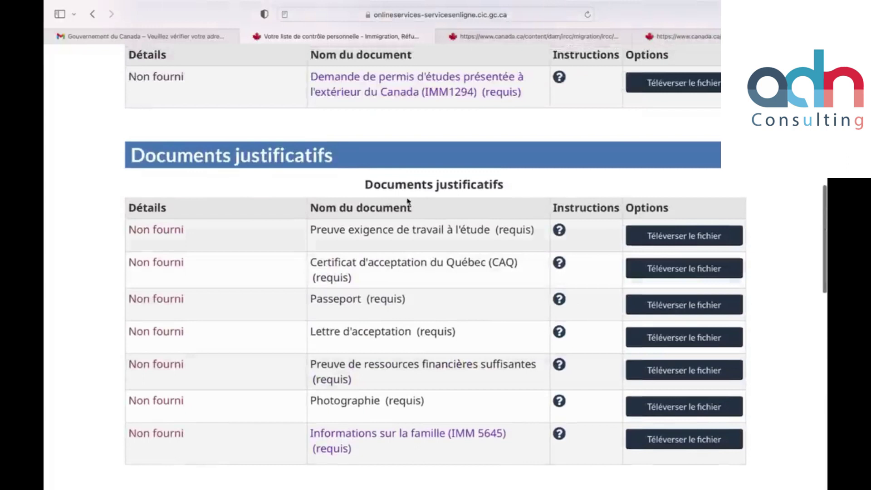
{"action": "scroll", "coordinate": [422, 118], "scroll_direction": "up", "scroll_amount": 2}
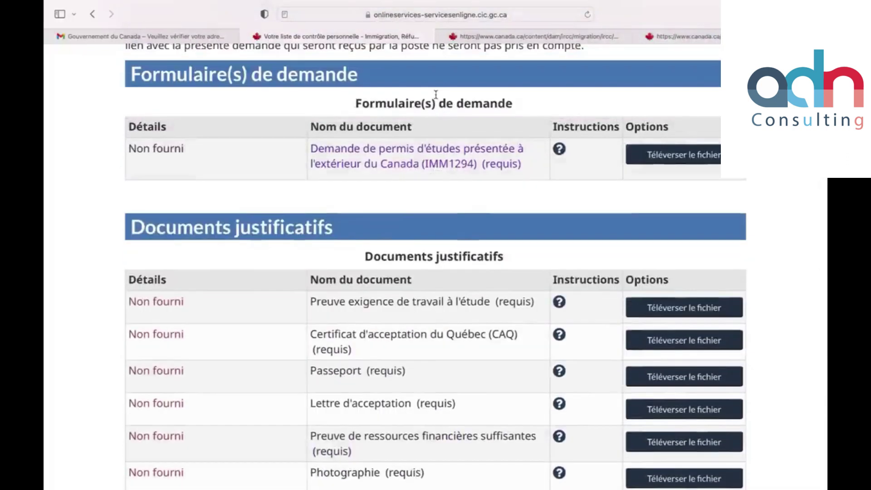